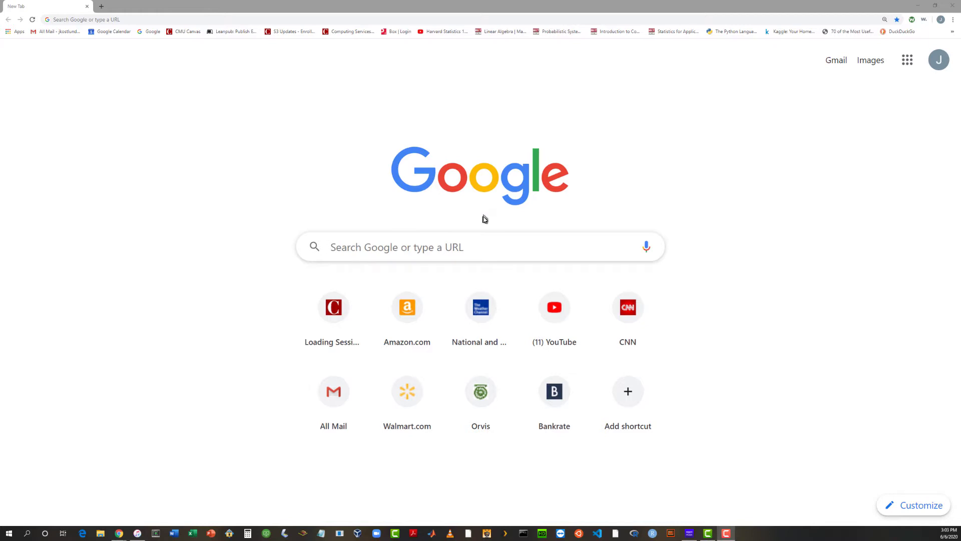
# - Go to anaconda.org and open its Download Anaconda page
pyautogui.click(127, 17)
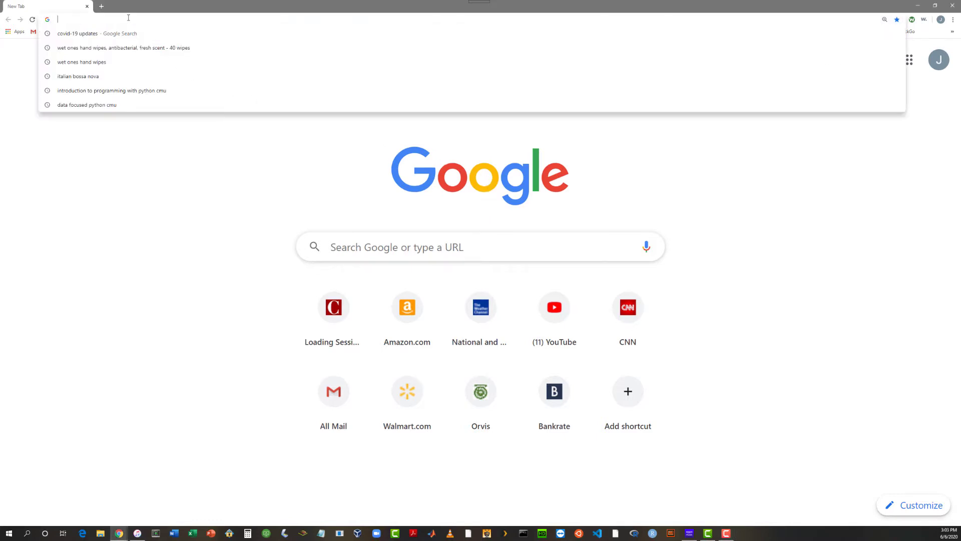
pyautogui.write('anaconda.org')
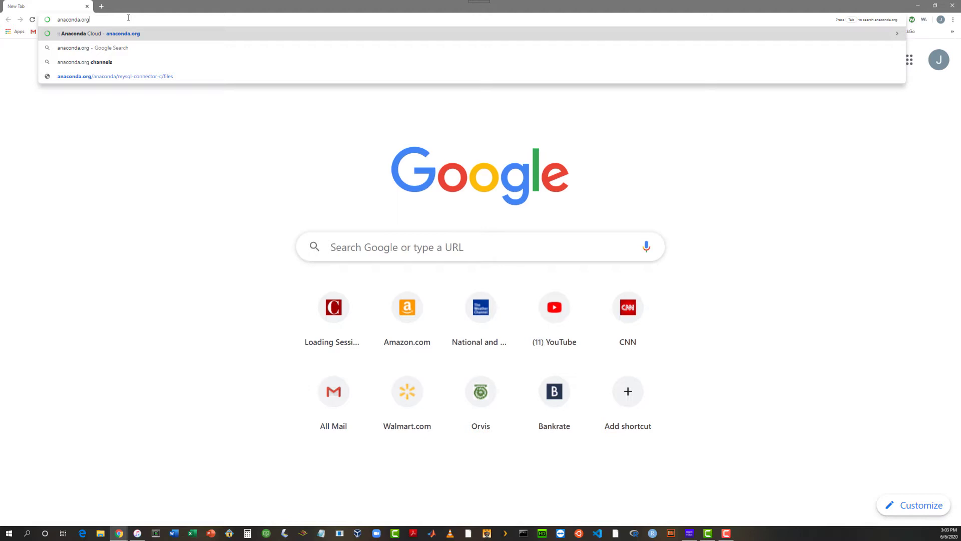
pyautogui.press('Return')
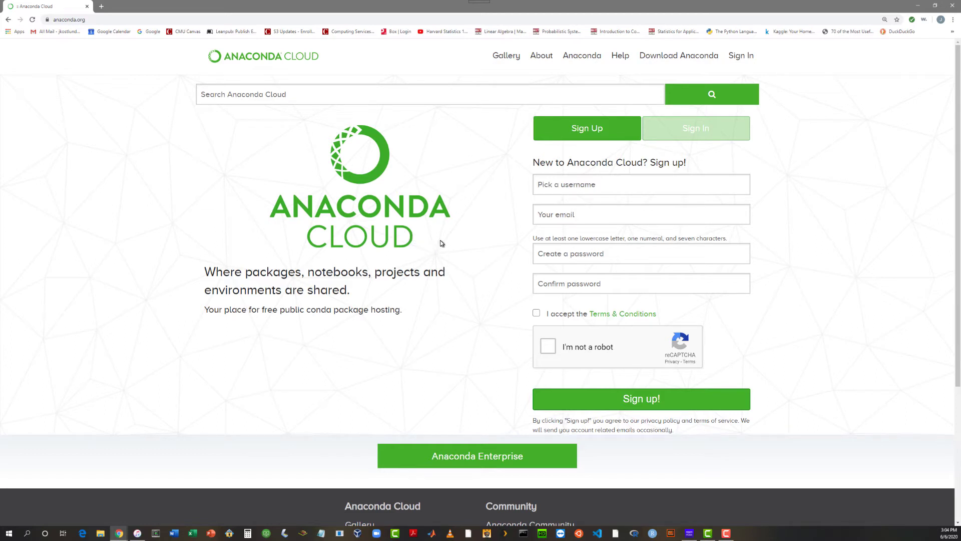
pyautogui.click(667, 57)
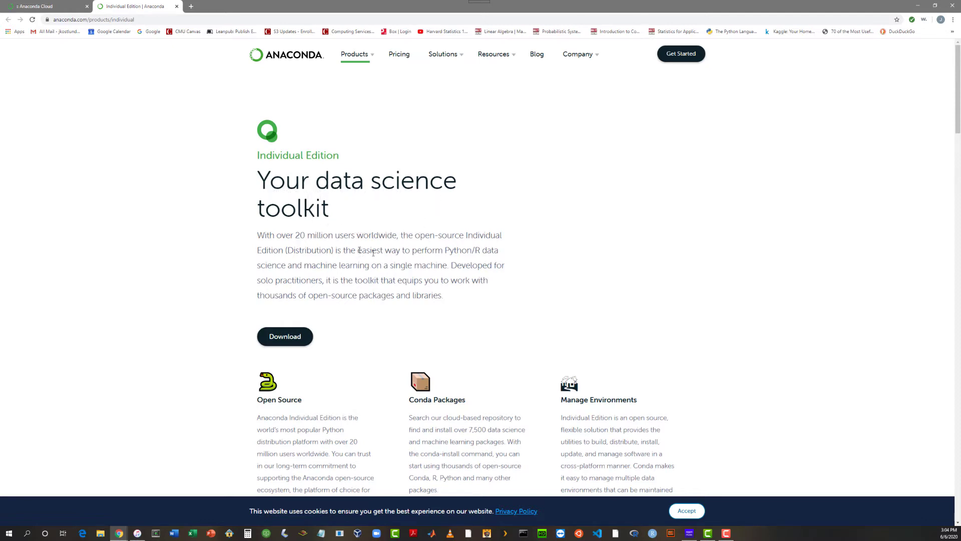
# - Download the Windows 64-Bit Graphical Installer for Python 3.7 from the Individual Edition page
pyautogui.moveTo(358, 251); pyautogui.dragTo(482, 259)
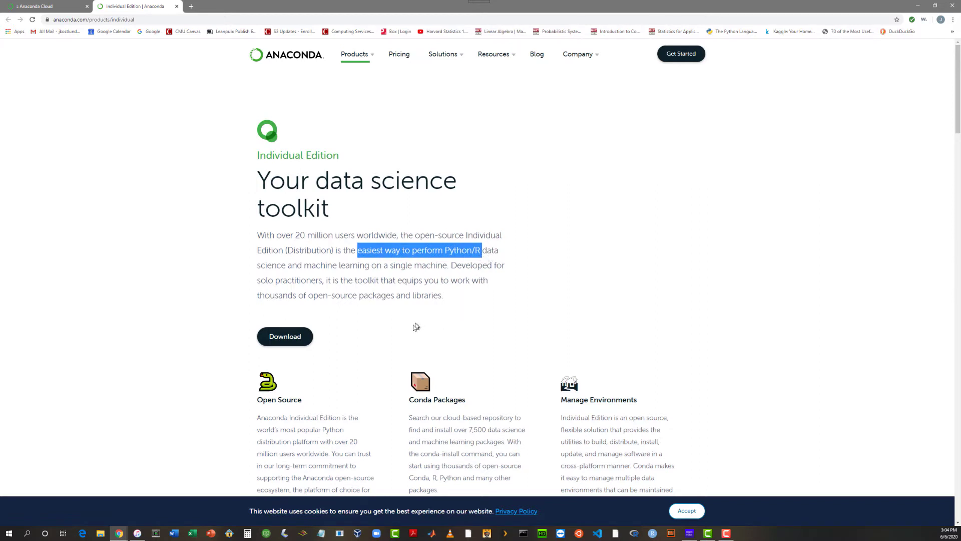
pyautogui.click(277, 337)
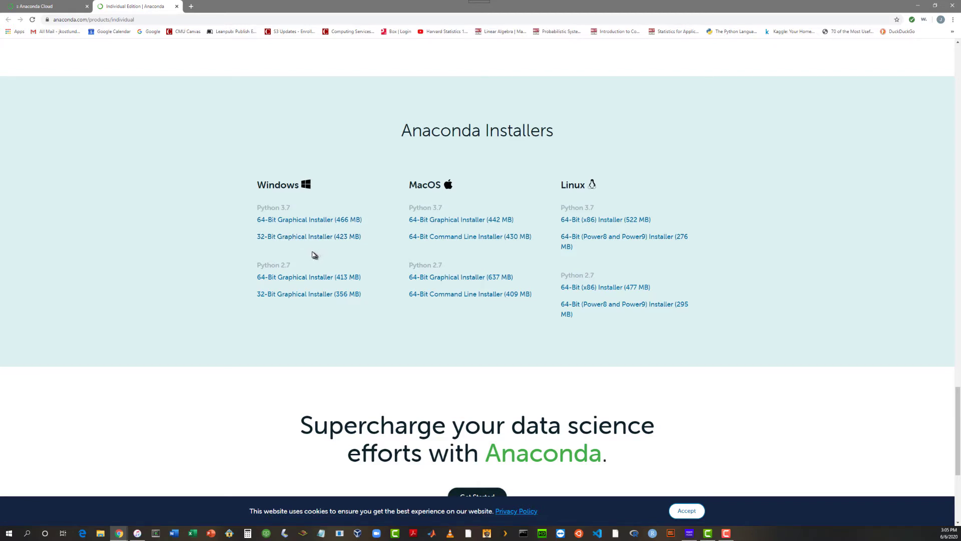
pyautogui.click(300, 223)
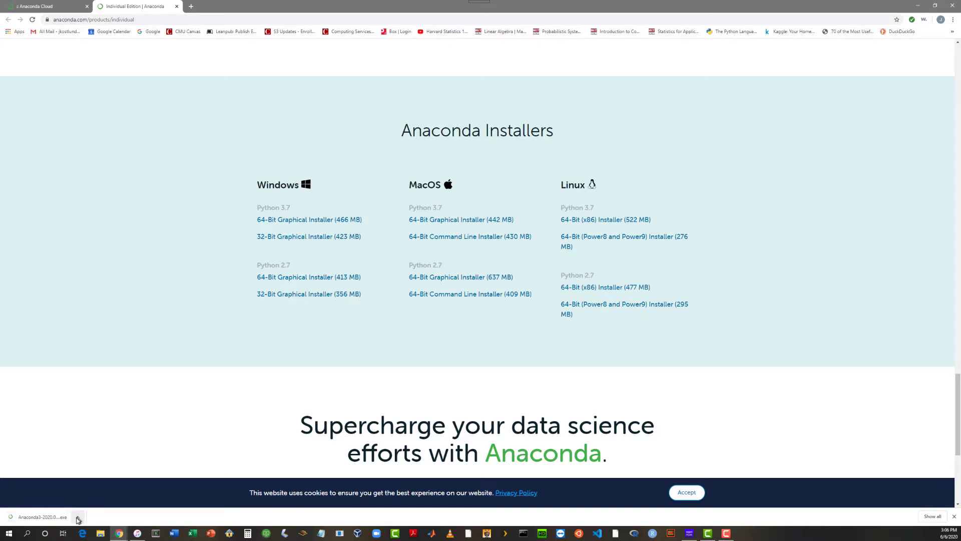
# - Run the downloaded Anaconda3 installer from its folder, and close the folder and browser windows
pyautogui.click(77, 518)
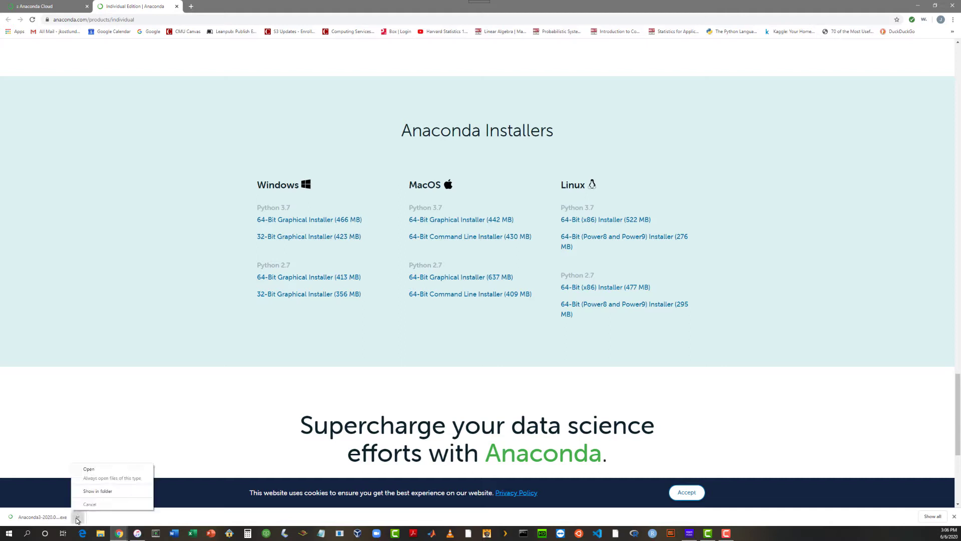
pyautogui.click(104, 492)
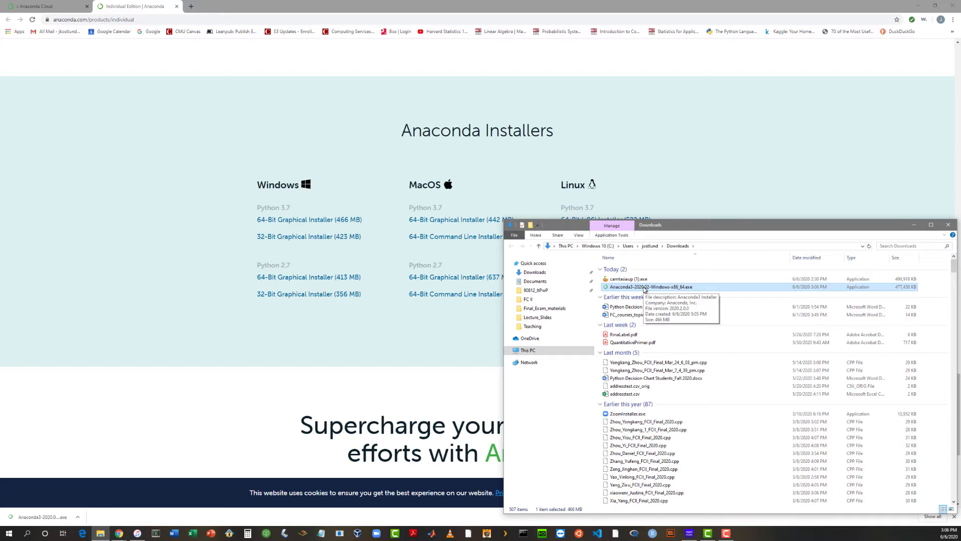
pyautogui.doubleClick(664, 288)
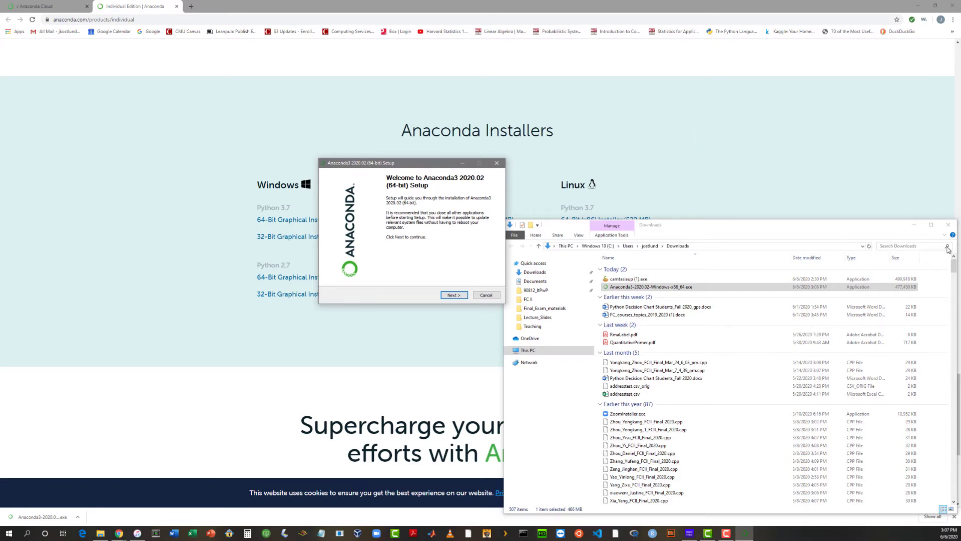
pyautogui.click(947, 225)
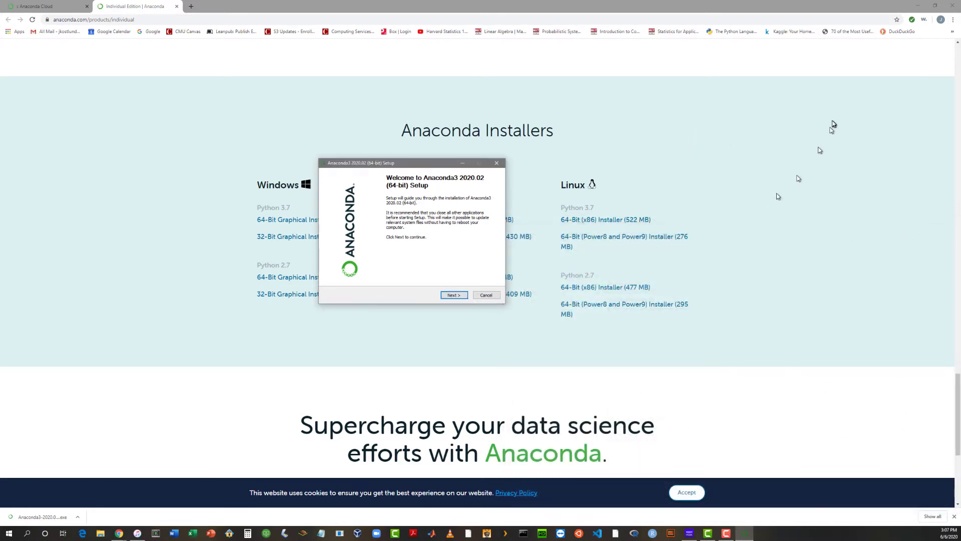
pyautogui.click(952, 7)
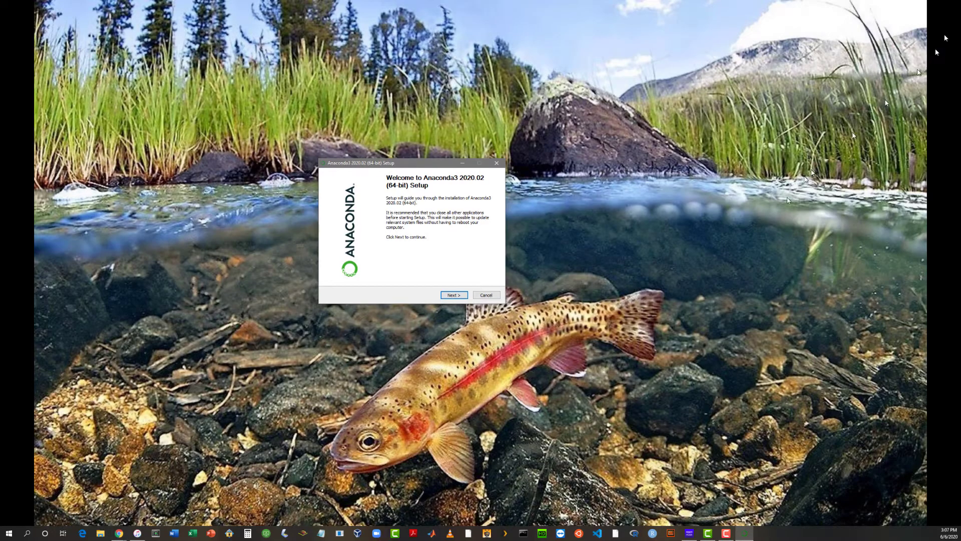
# - Accept the license and install Anaconda3 for Just Me in the default folder, registered as the default Python 3.7 and not added to PATH
pyautogui.click(452, 296)
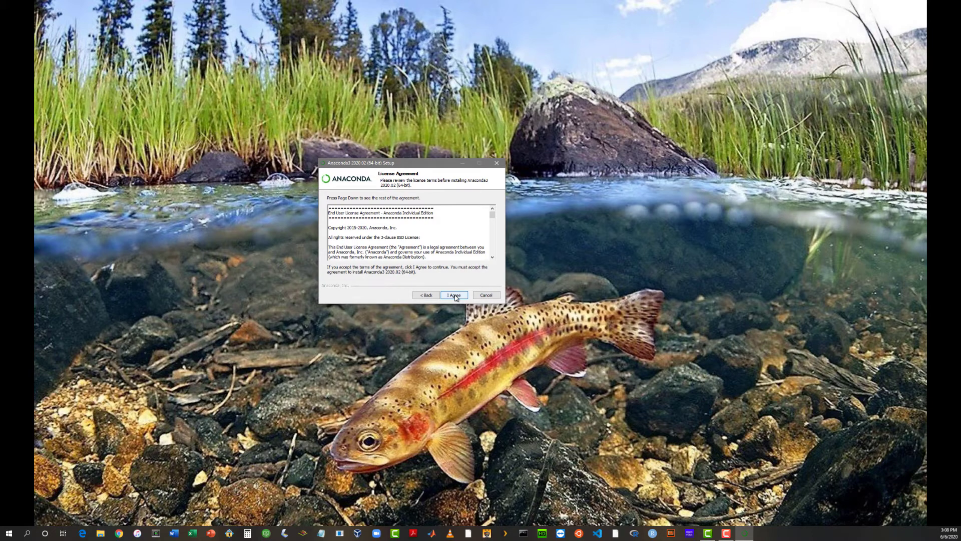
pyautogui.click(456, 297)
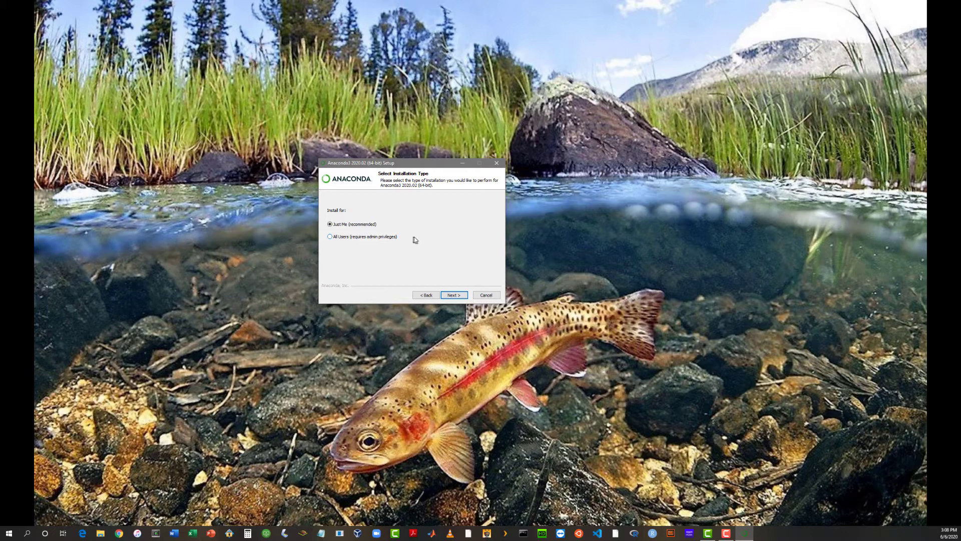
pyautogui.click(454, 295)
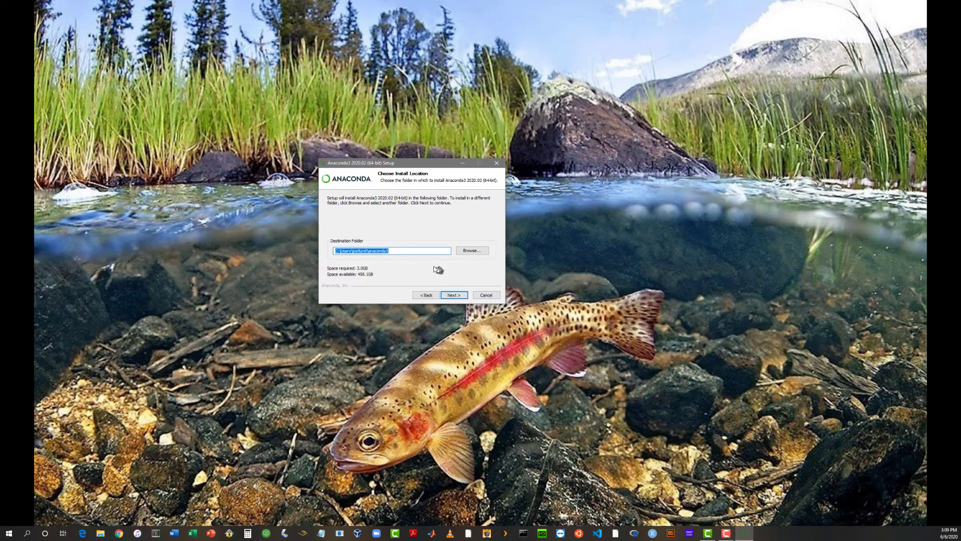
pyautogui.click(454, 295)
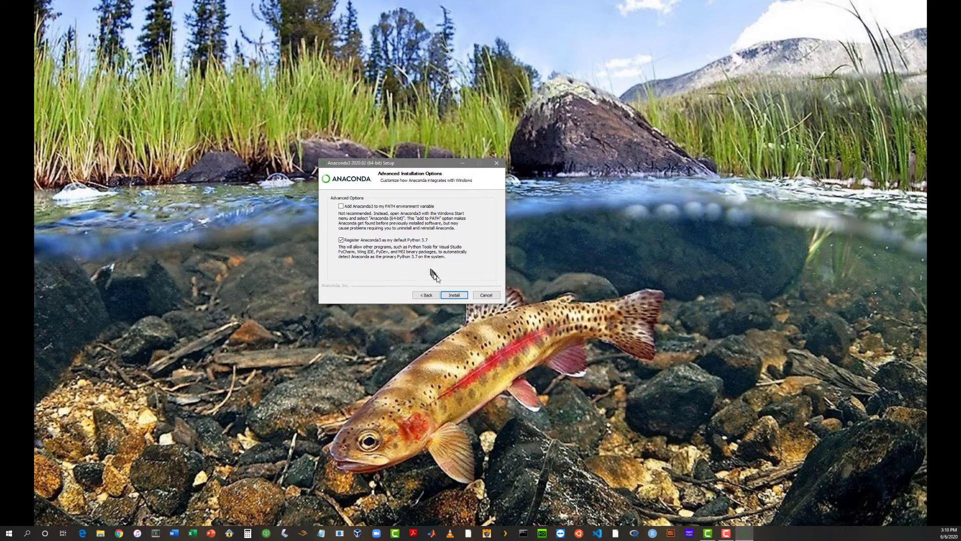
pyautogui.click(454, 295)
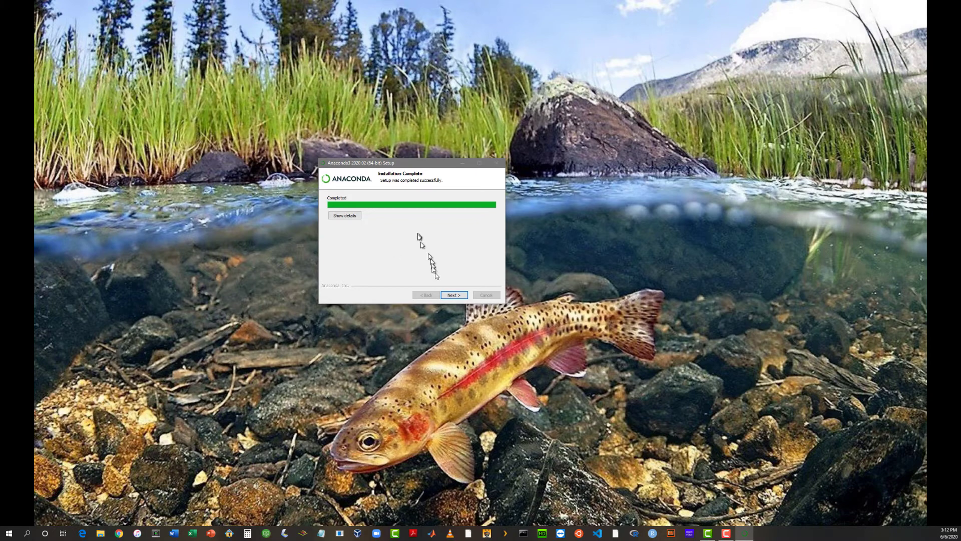
# - Finish the Anaconda3 setup with the Individual Edition Tutorial and Learn More About Anaconda options turned off
pyautogui.click(454, 295)
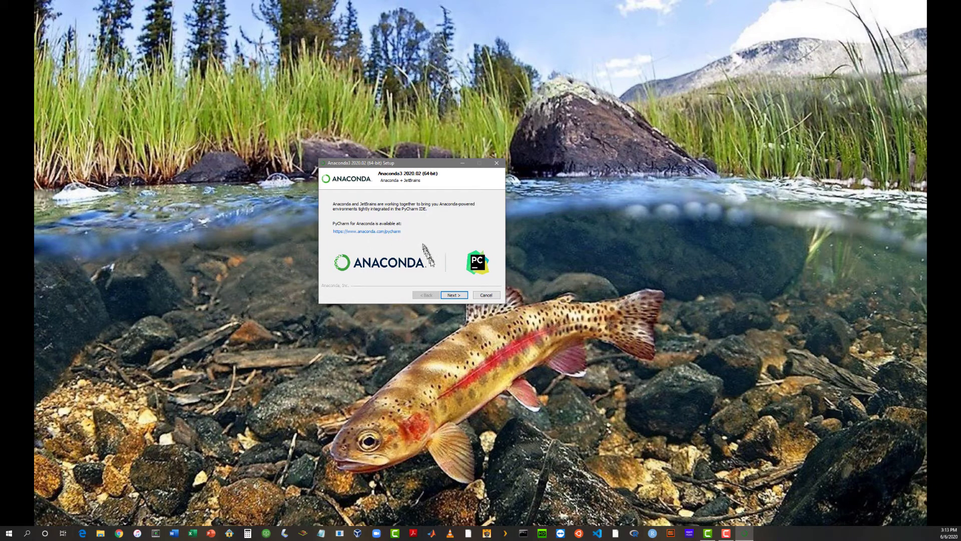
pyautogui.click(453, 296)
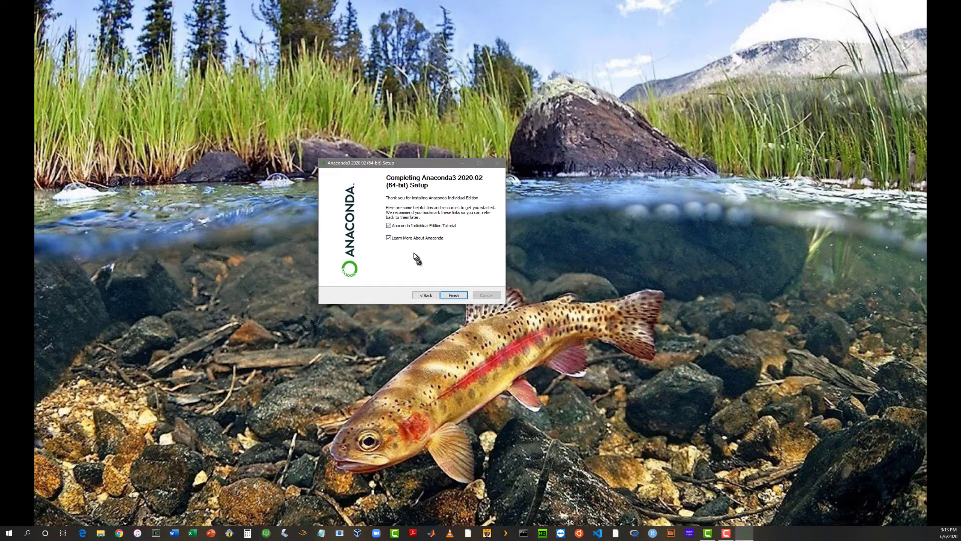
pyautogui.click(389, 225)
pyautogui.click(389, 238)
pyautogui.click(456, 296)
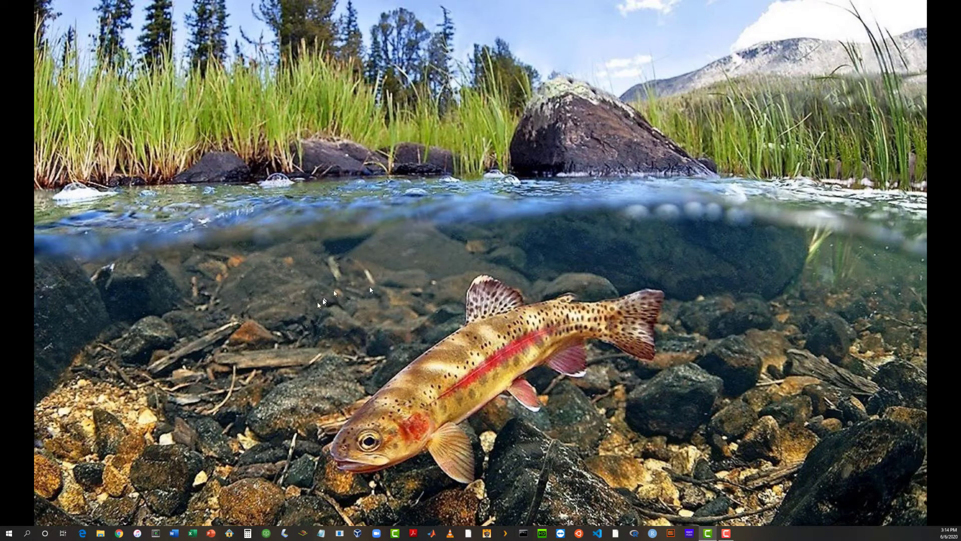
# - Launch Anaconda Navigator (anaconda3) from the recently added programs
pyautogui.click(8, 533)
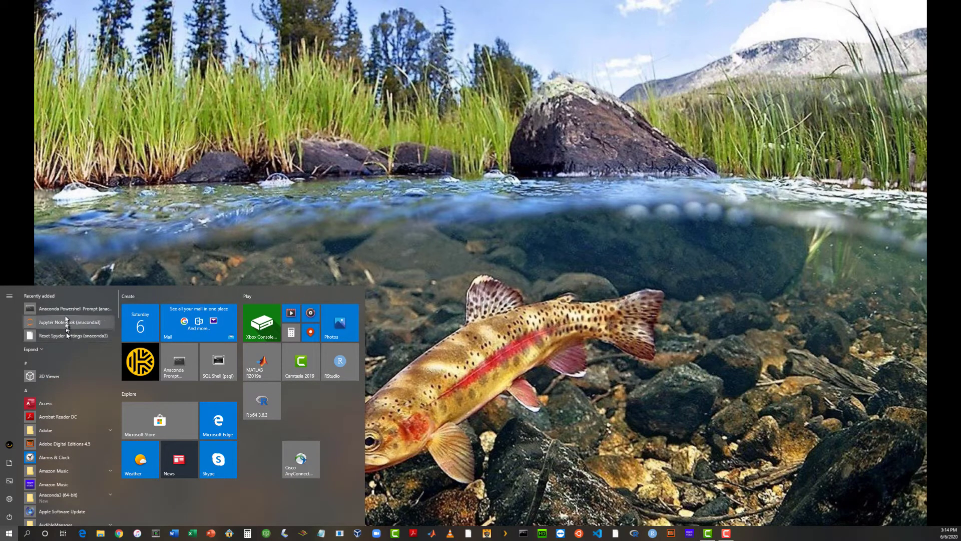
pyautogui.click(58, 346)
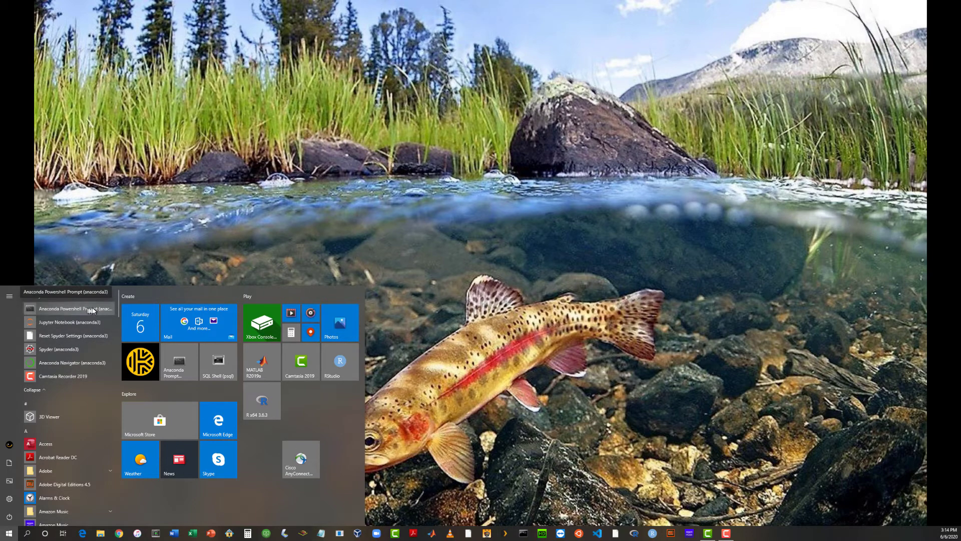
pyautogui.click(59, 361)
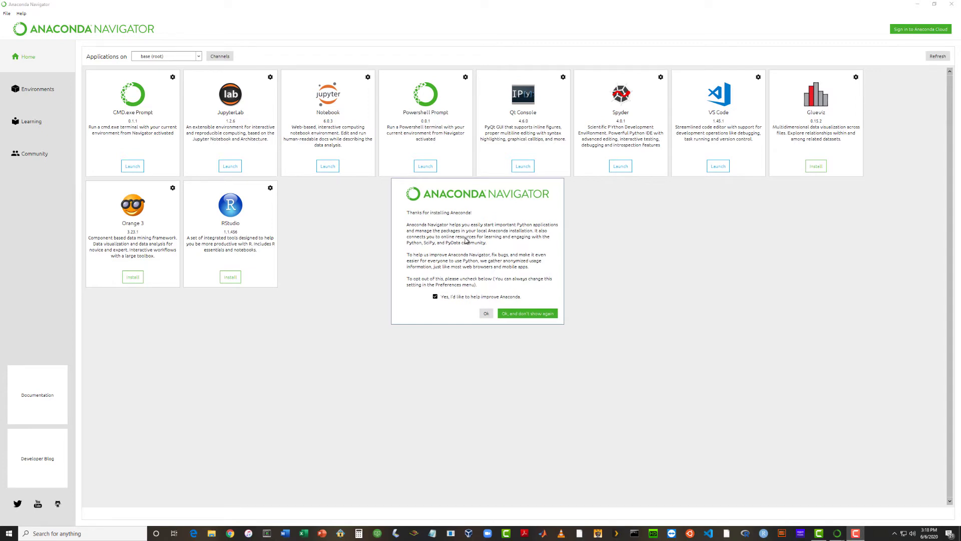
# - Opt out of helping improve Anaconda, permanently dismissing the welcome message, and quit Anaconda Navigator
pyautogui.click(435, 297)
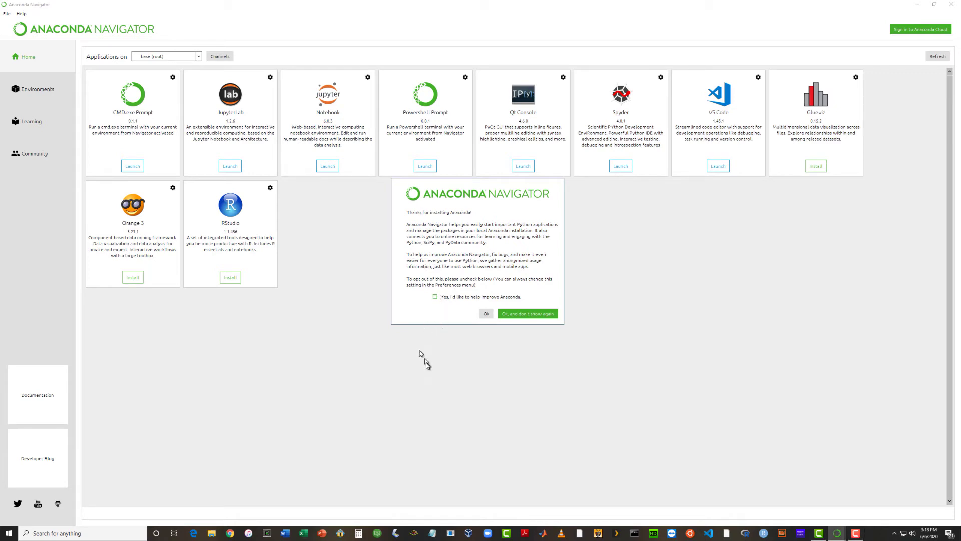
pyautogui.click(525, 314)
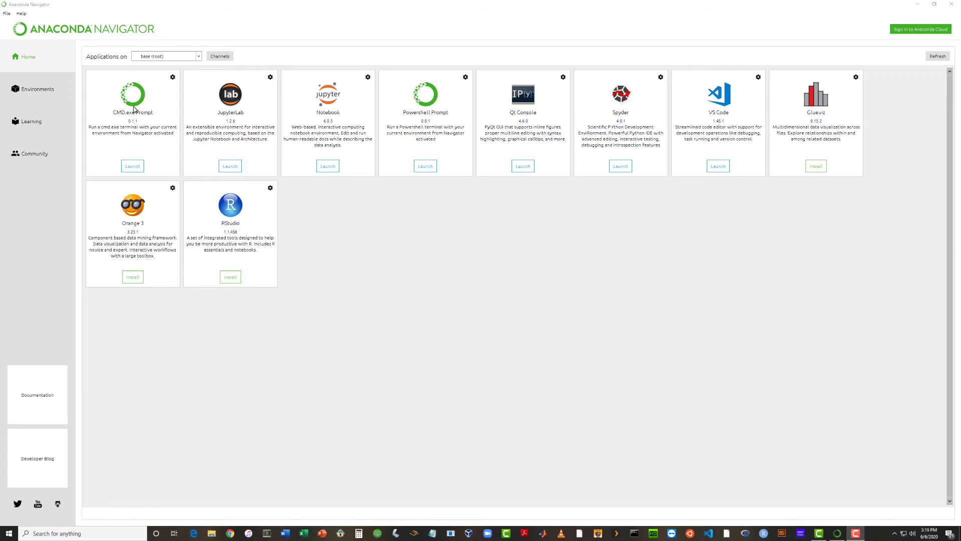
pyautogui.click(952, 6)
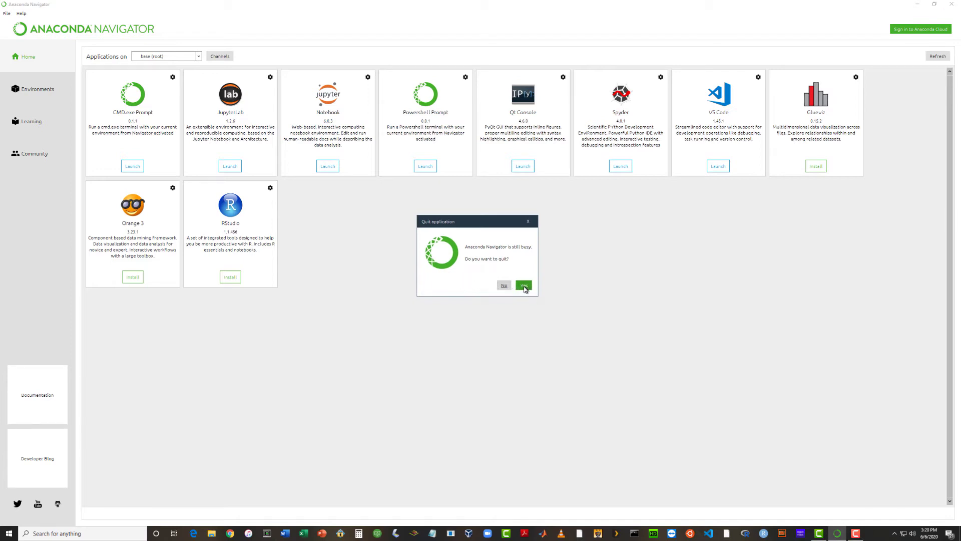
pyautogui.click(524, 285)
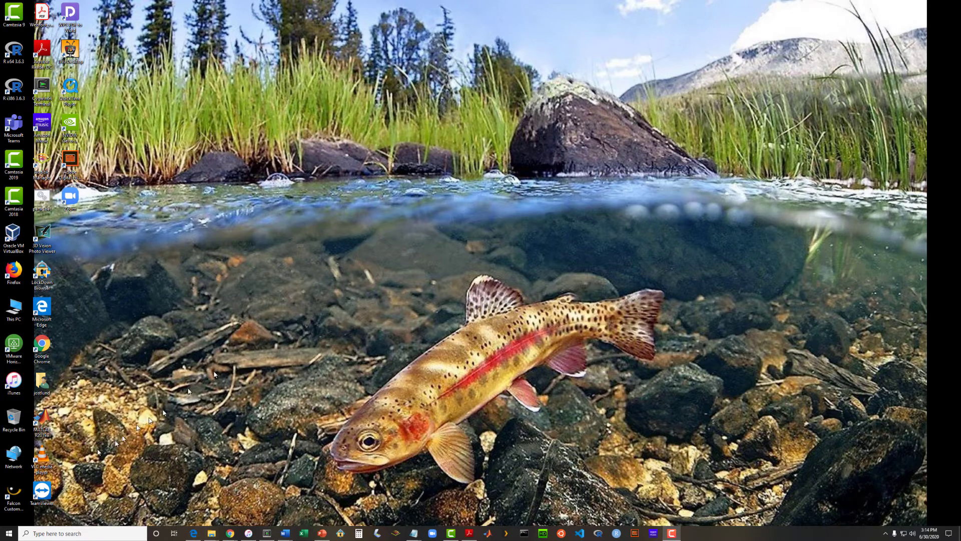
# - Pin Anaconda Prompt (anaconda3) to Start and place its tile beside the R x64 3.6.3 tile
pyautogui.click(8, 535)
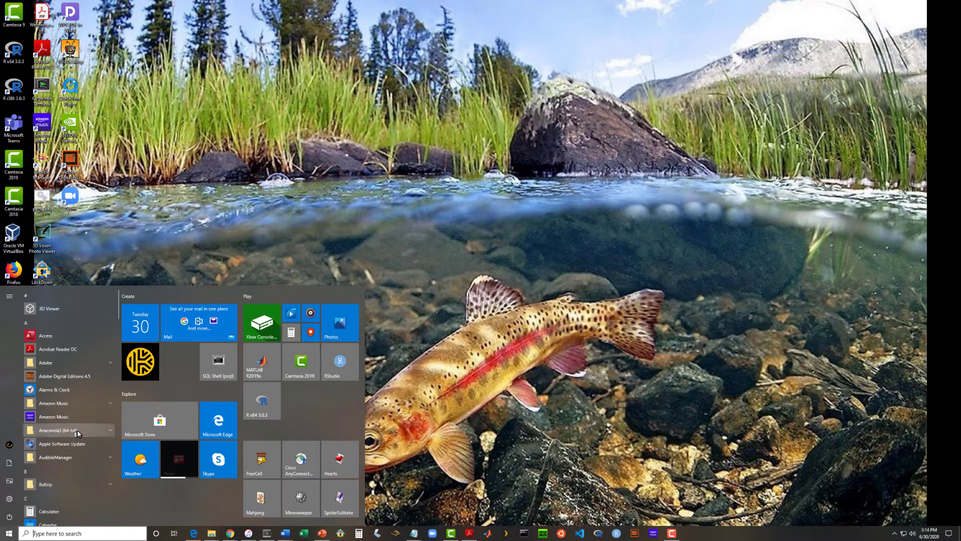
pyautogui.click(109, 431)
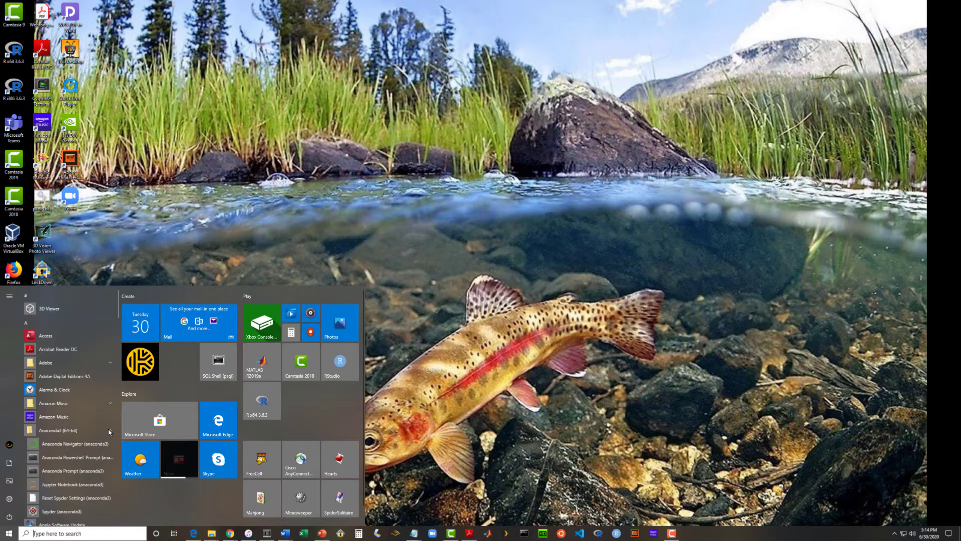
pyautogui.rightClick(71, 471)
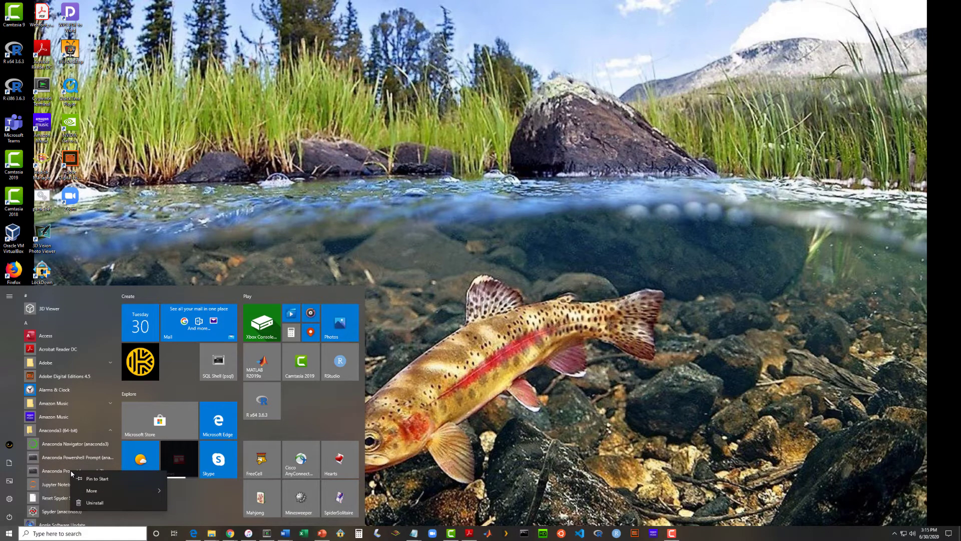
pyautogui.click(98, 478)
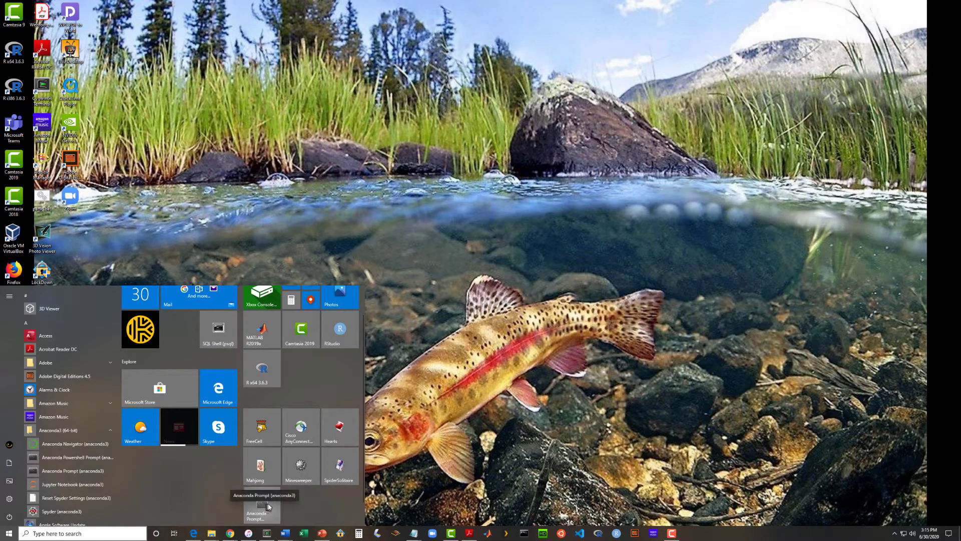
pyautogui.moveTo(267, 515); pyautogui.dragTo(309, 365)
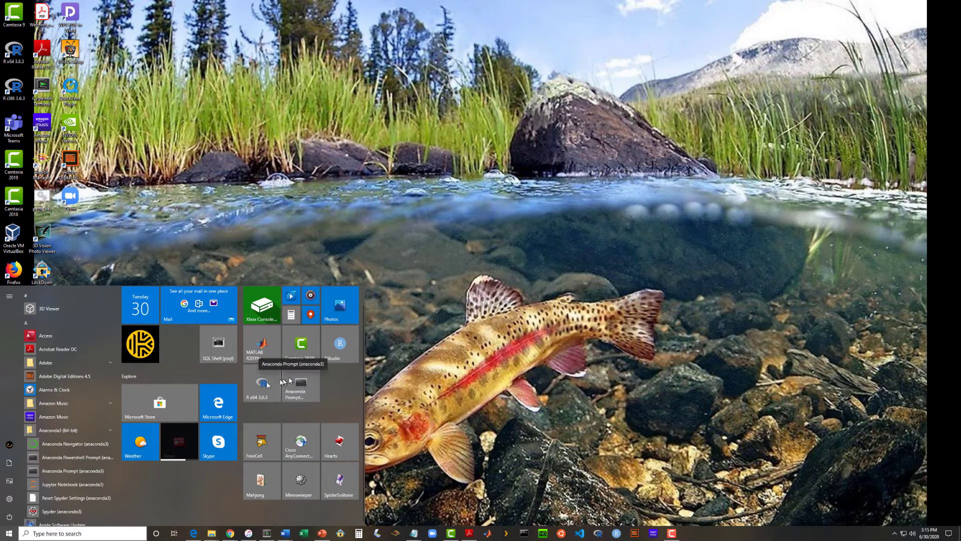
# - Pin Anaconda Prompt (anaconda3) to the taskbar
pyautogui.rightClick(52, 474)
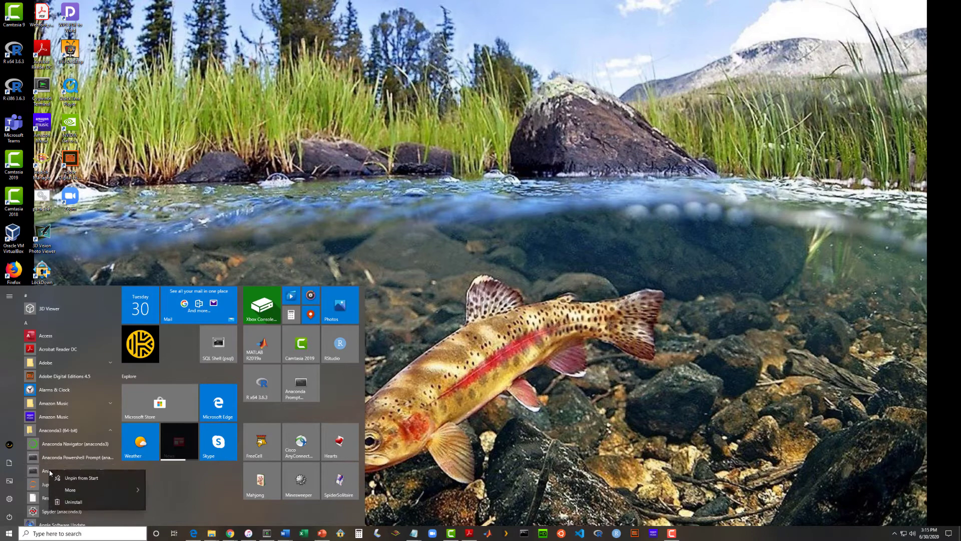
pyautogui.moveTo(90, 490)
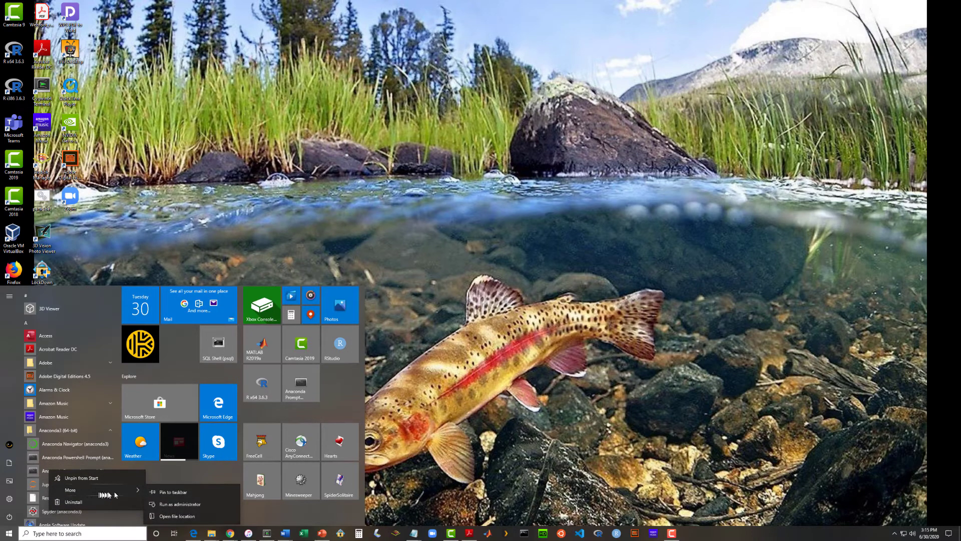
pyautogui.click(182, 493)
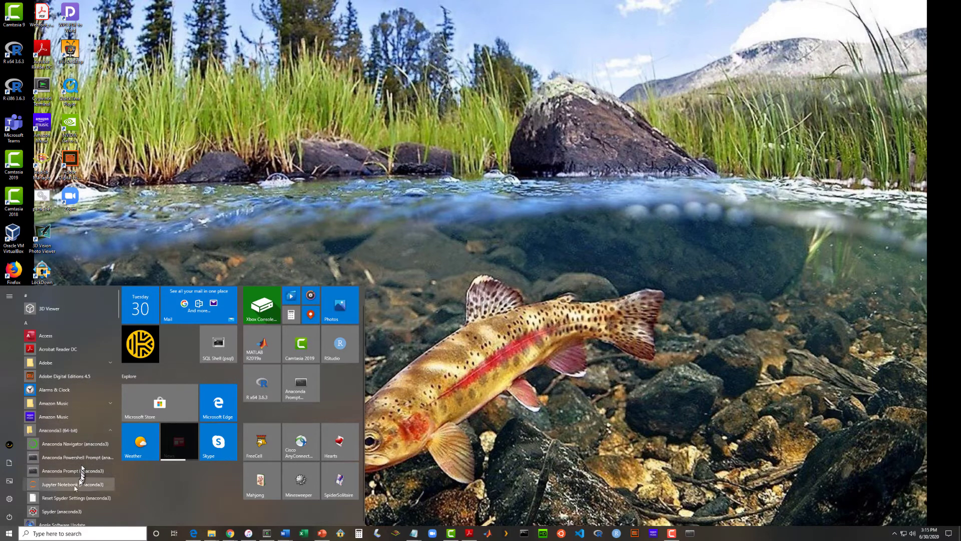
# - Pin Spyder (anaconda3) to Start and place its tile beside the Anaconda Prompt tile
pyautogui.rightClick(64, 511)
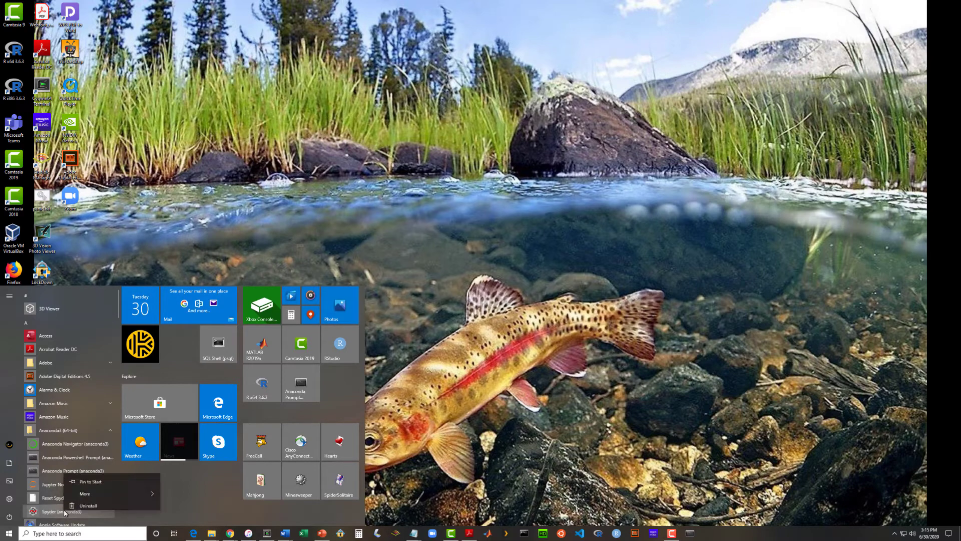
pyautogui.click(90, 478)
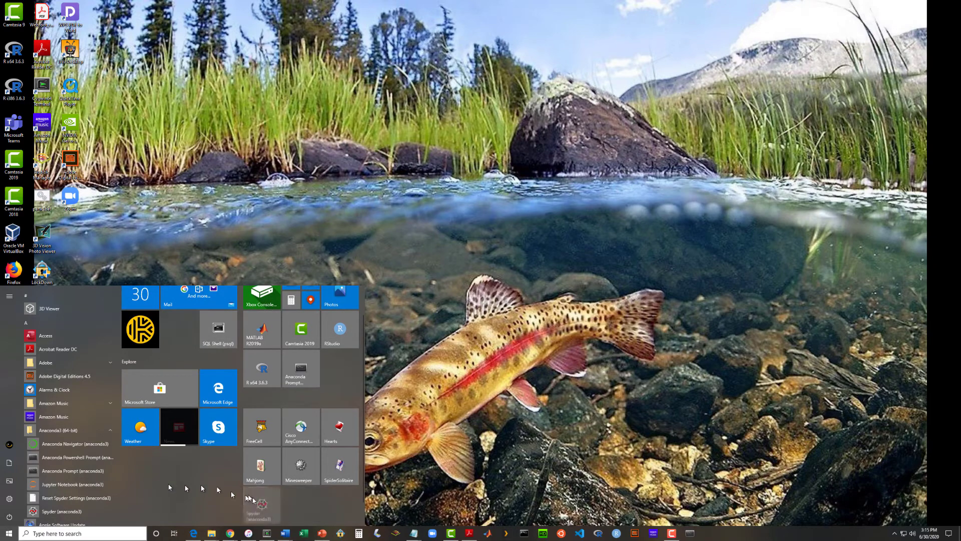
pyautogui.moveTo(253, 500); pyautogui.dragTo(343, 374)
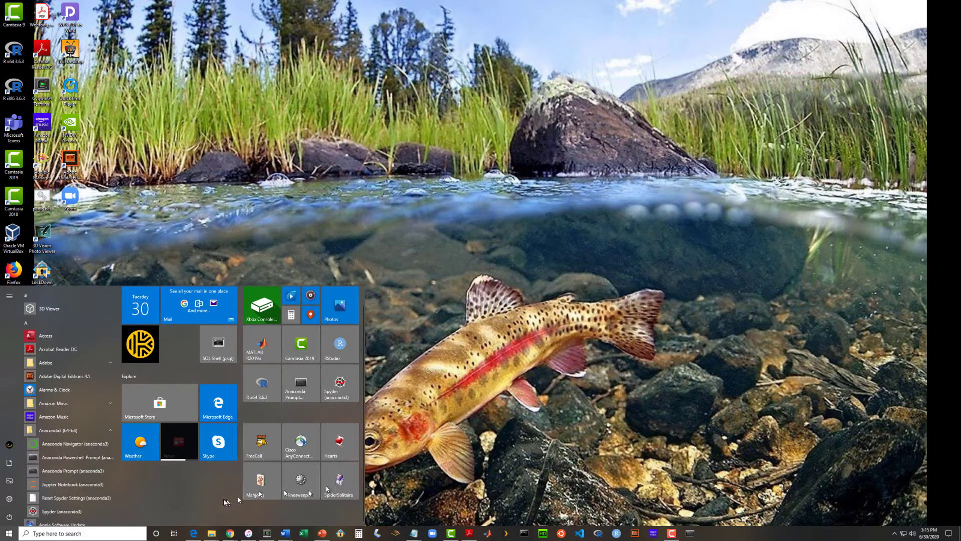
# - Pin Spyder (anaconda3) to the taskbar and close the Start menu
pyautogui.rightClick(49, 512)
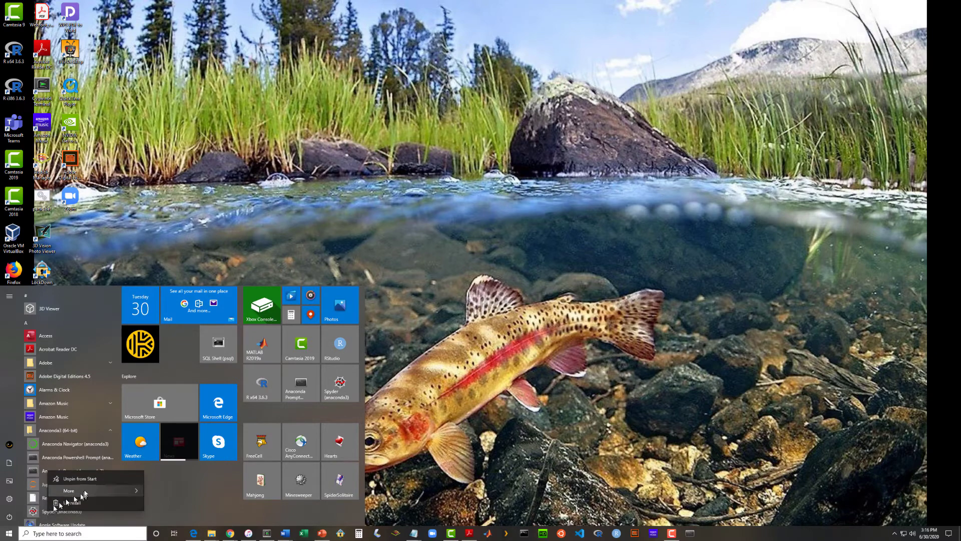
pyautogui.moveTo(85, 490)
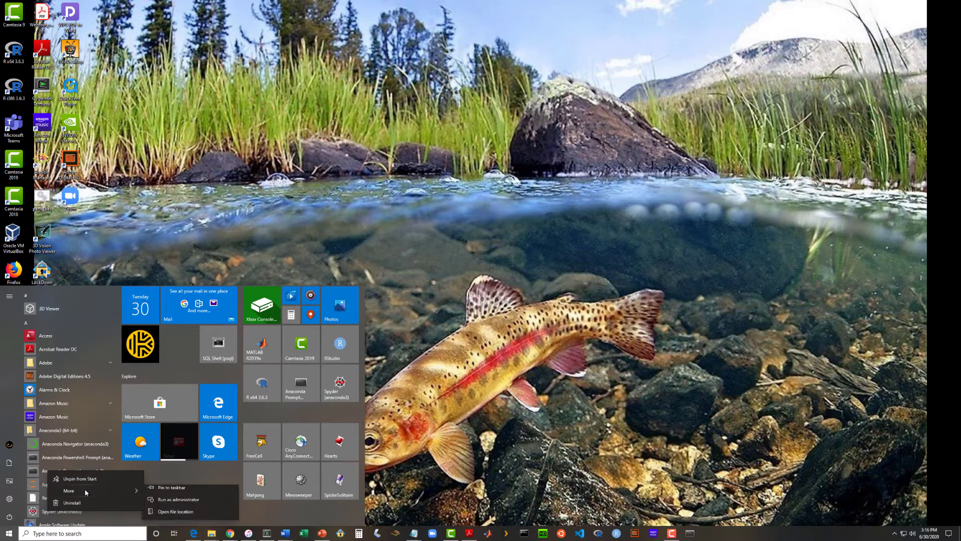
pyautogui.click(175, 494)
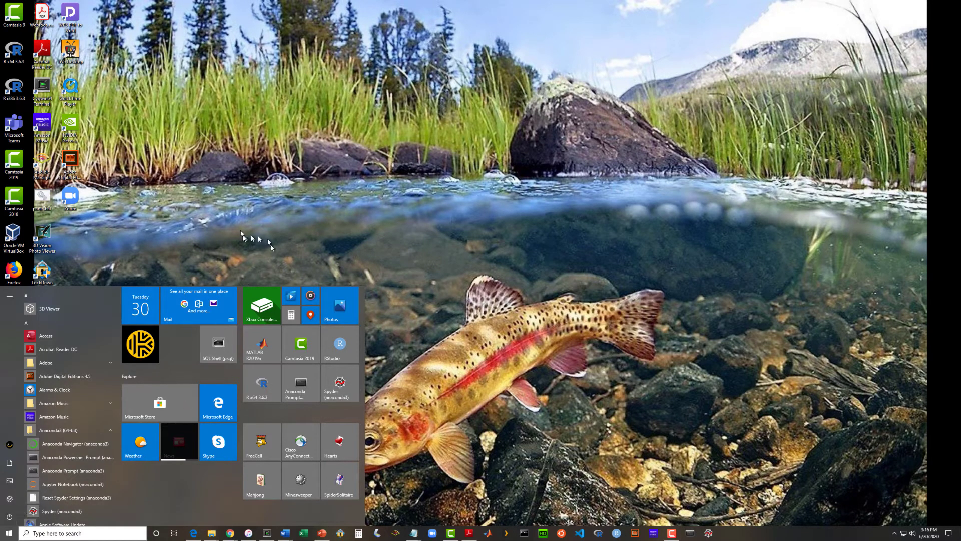
pyautogui.click(222, 228)
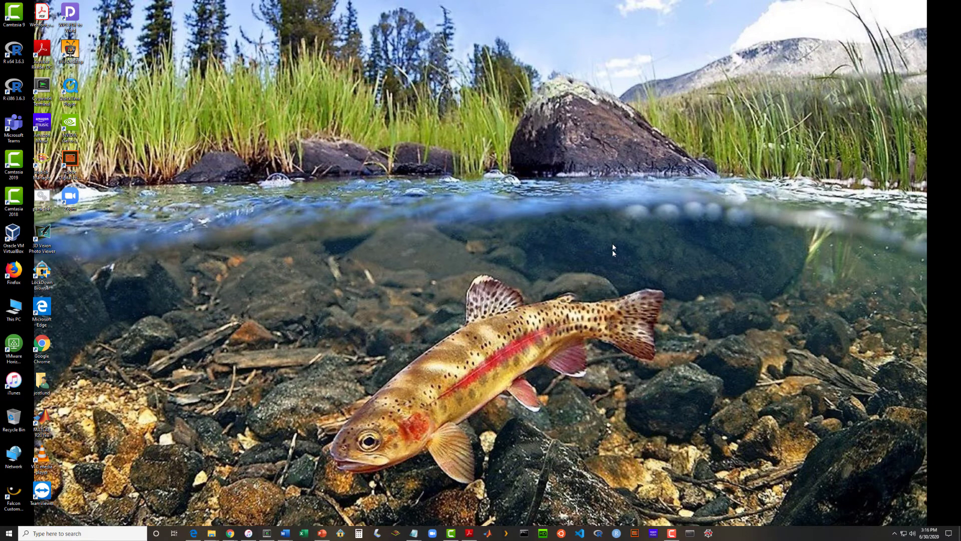
# - Launch Anaconda Prompt (anaconda3) and list the contents of the home directory with the dir command
pyautogui.click(689, 534)
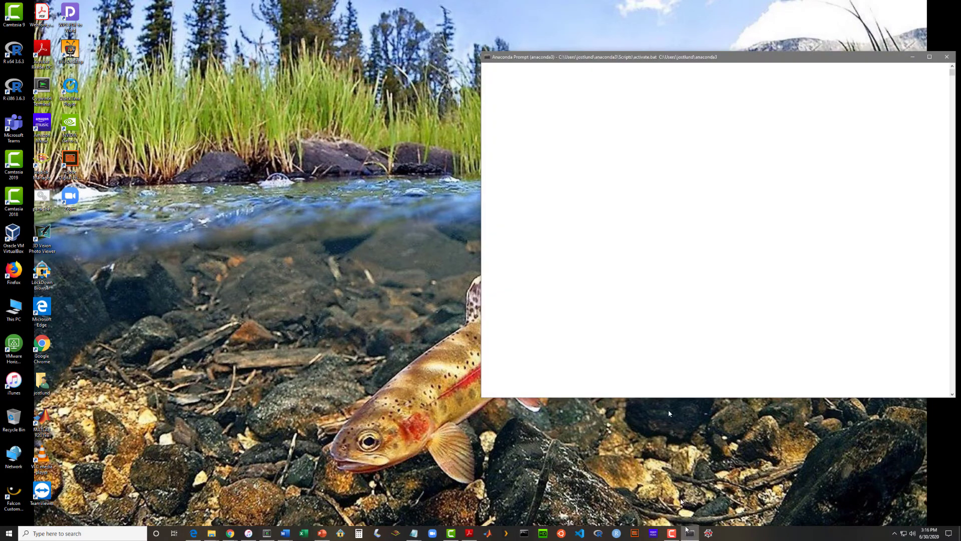
pyautogui.moveTo(696, 56); pyautogui.dragTo(506, 61)
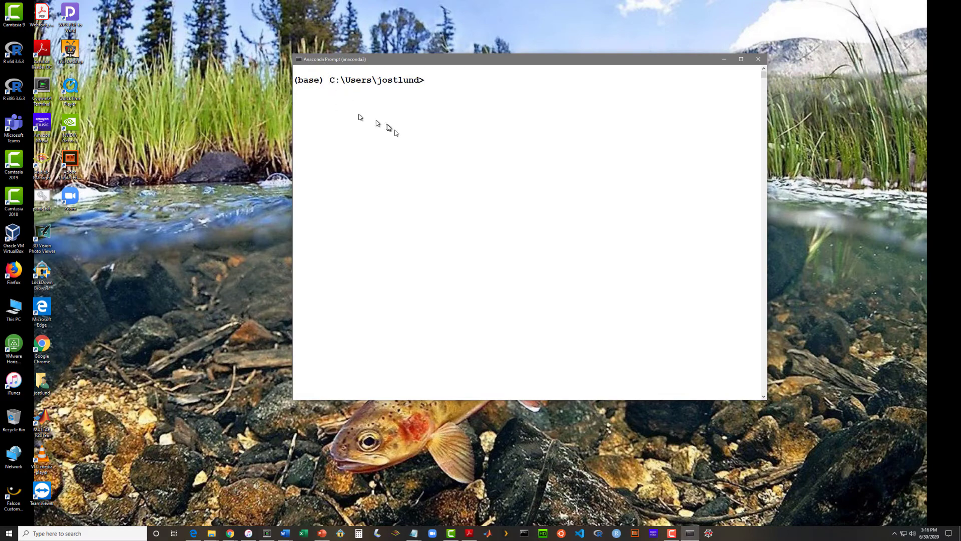
pyautogui.click(433, 81)
pyautogui.click(517, 164)
pyautogui.press('Escape')
pyautogui.write('dir')
pyautogui.press('Return')
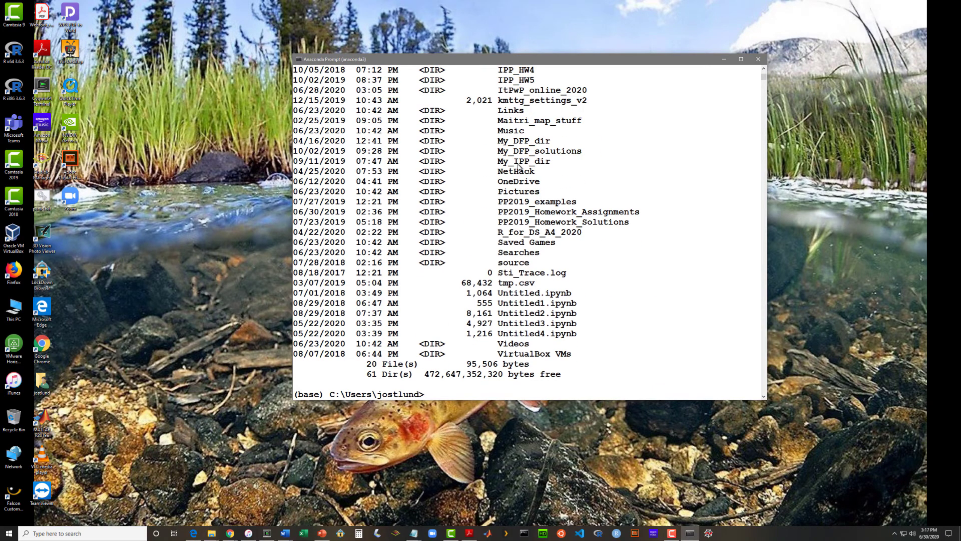
# - Check the system's date and time with the date and time commands without entering new values
pyautogui.write('date')
pyautogui.press('Return')
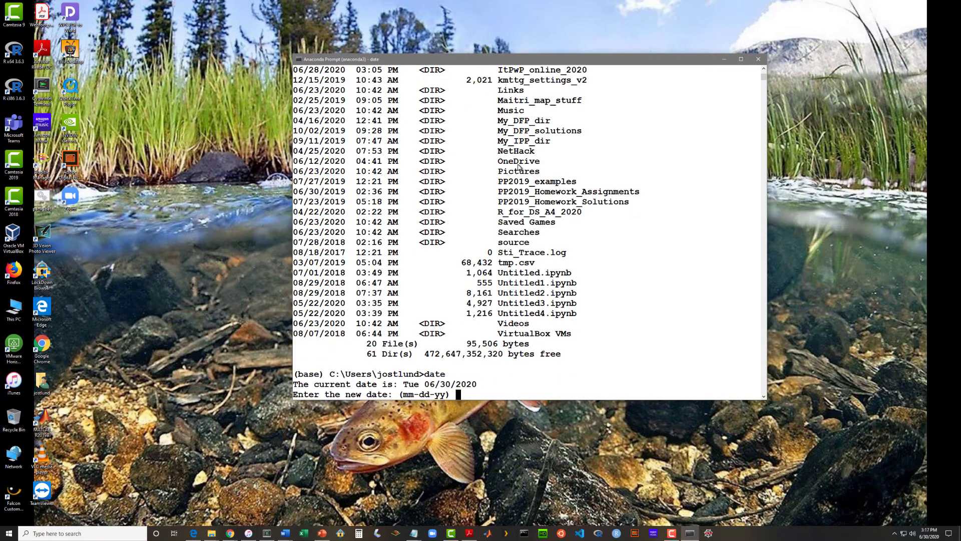
pyautogui.press('Return')
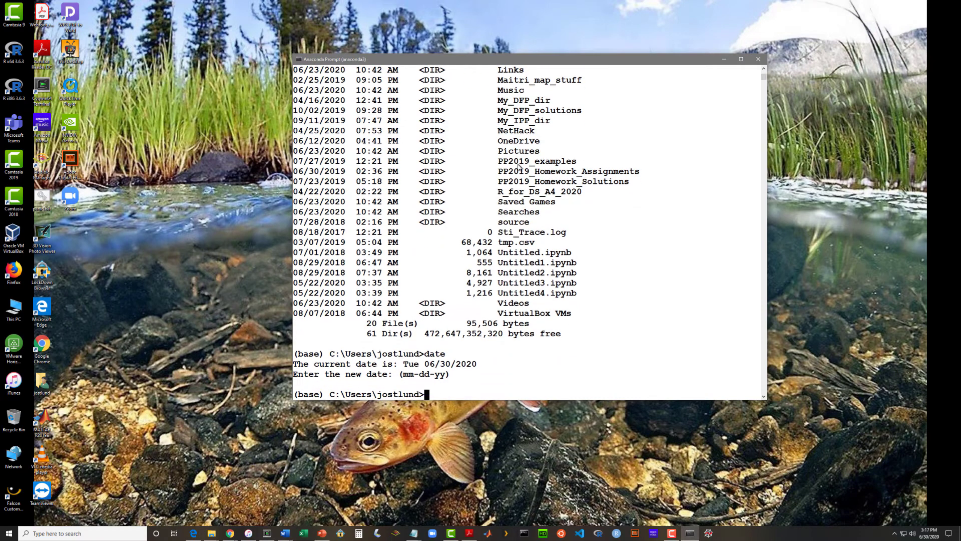
pyautogui.write('time')
pyautogui.press('Return')
pyautogui.press('Return')
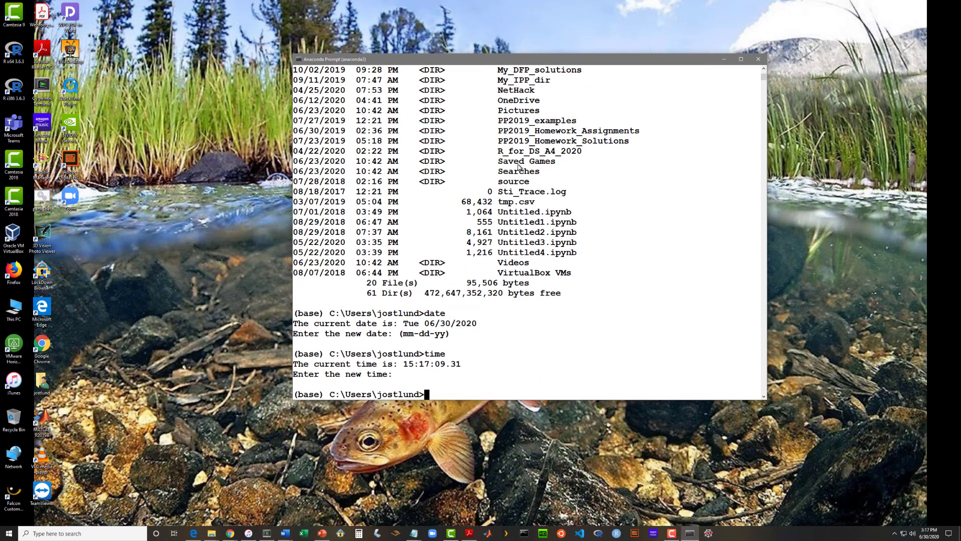
pyautogui.press('Return')
pyautogui.press('Return')
pyautogui.press('Return')
pyautogui.press('Return')
pyautogui.press('Return')
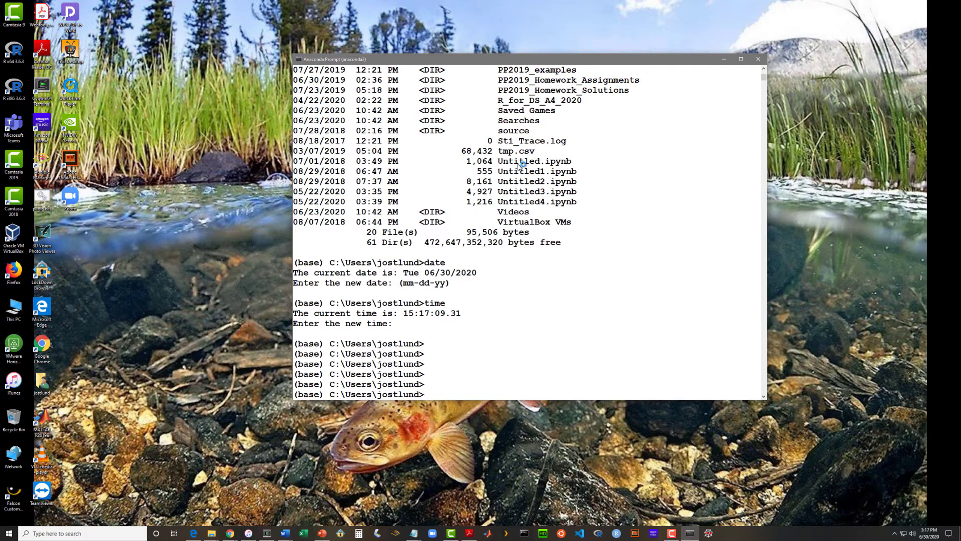
# - Launch the Python shell with the idle command and move its window clear of the screen's upper edge
pyautogui.write('idle')
pyautogui.press('Return')
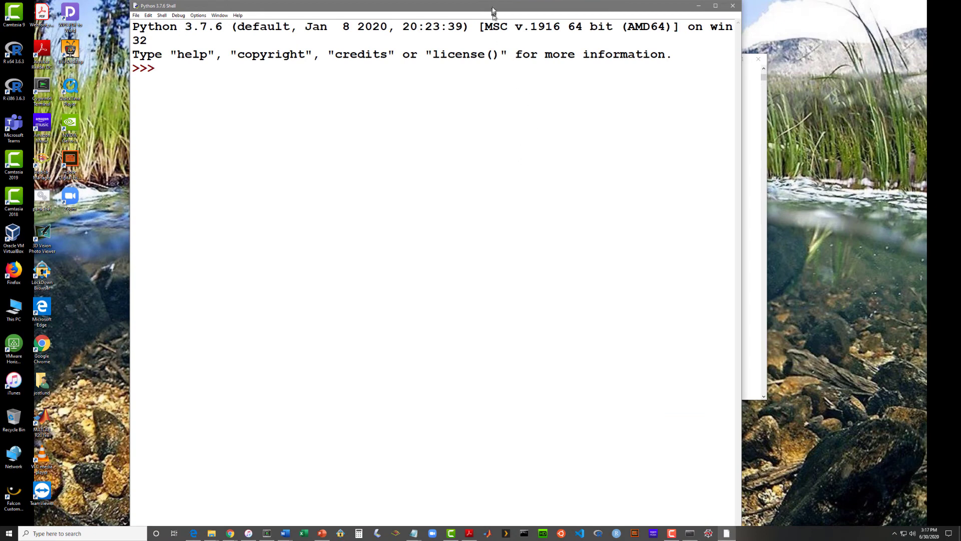
pyautogui.moveTo(493, 10); pyautogui.dragTo(489, 33)
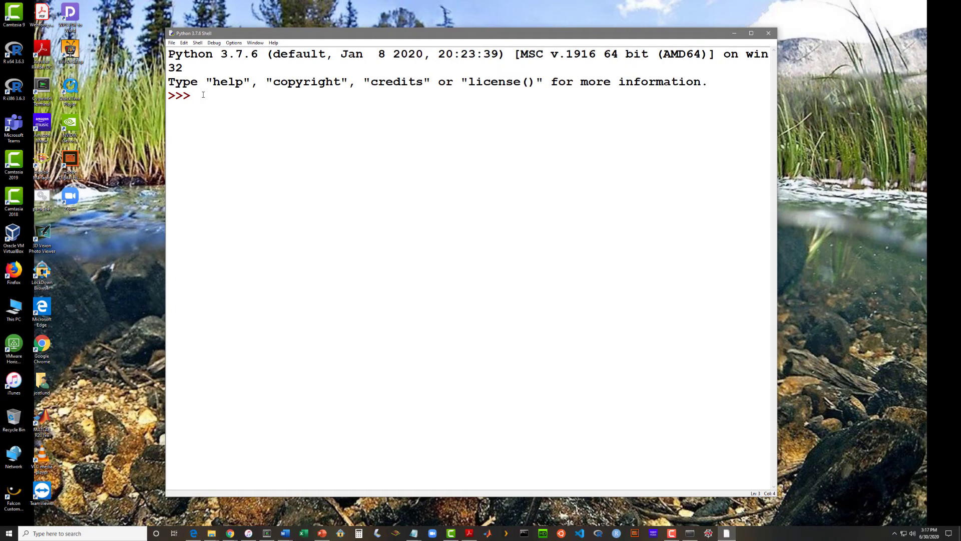
# - Assign 123 to the variable a in the Python 3.7.6 Shell and display the variable
pyautogui.write('a = 123')
pyautogui.press('Return')
pyautogui.write('a')
pyautogui.press('Return')
# - Exit the Python shell with quit(), agreeing to kill the running program, and close the Anaconda Prompt window
pyautogui.write('quit()')
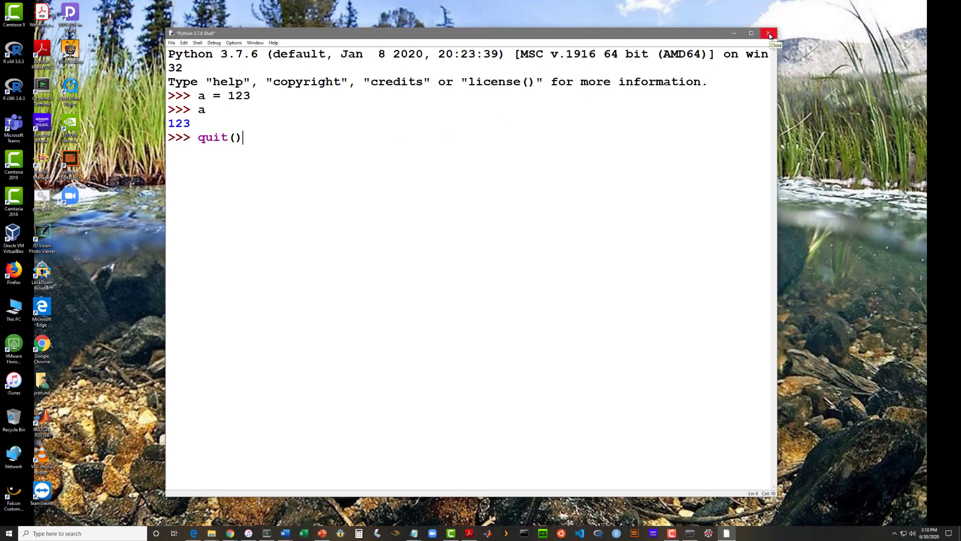
pyautogui.click(172, 44)
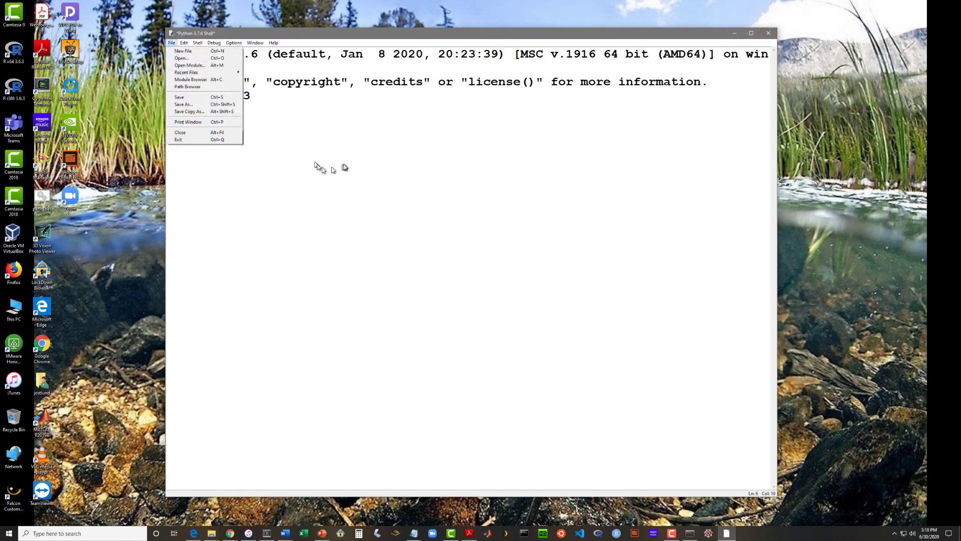
pyautogui.click(344, 167)
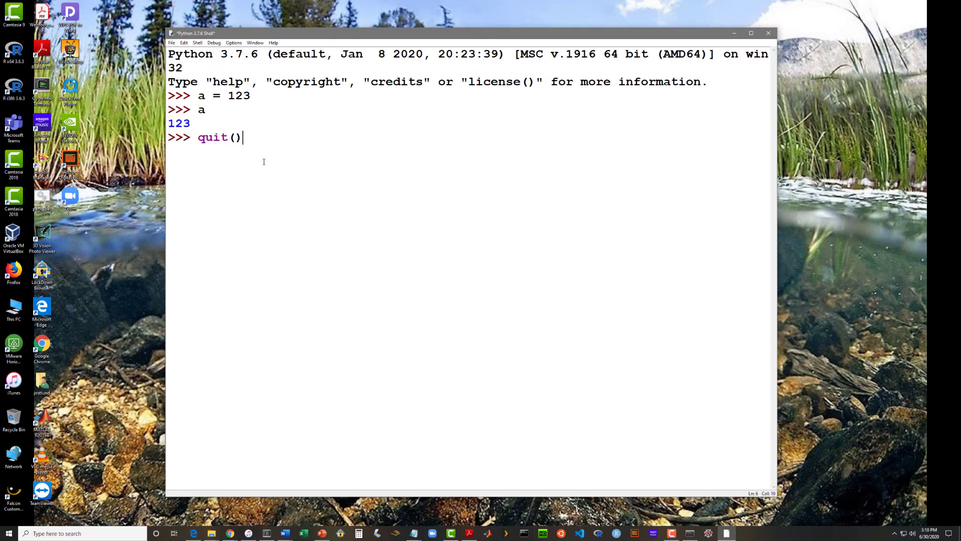
pyautogui.press('Return')
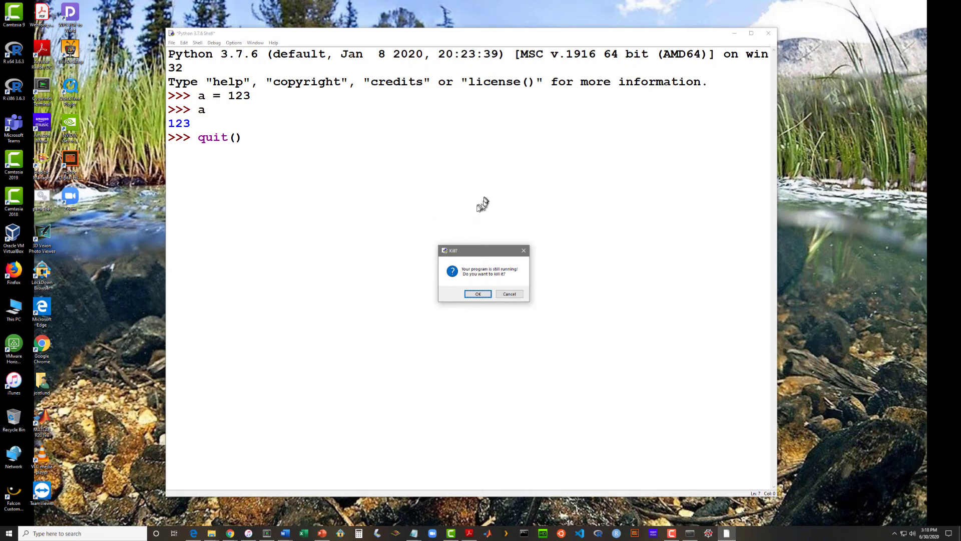
pyautogui.click(480, 295)
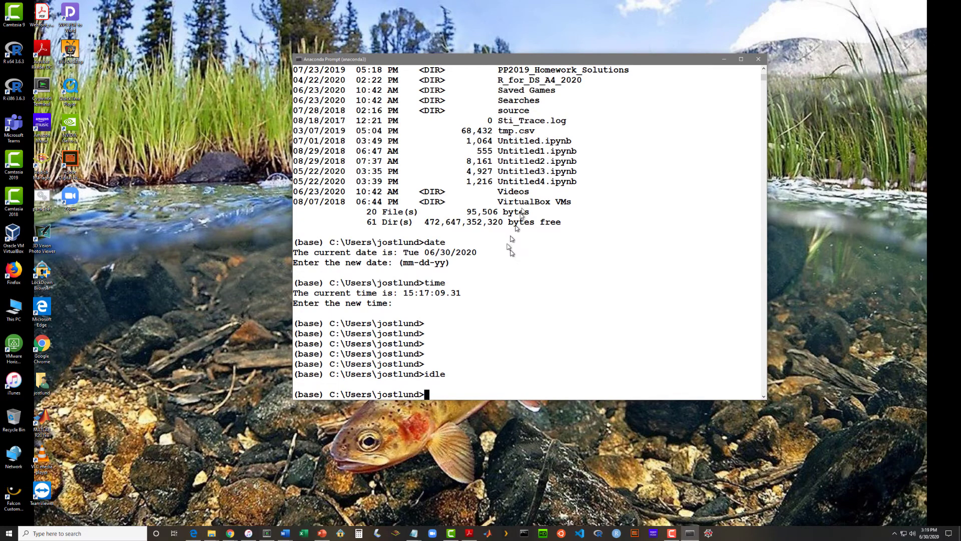
pyautogui.click(759, 61)
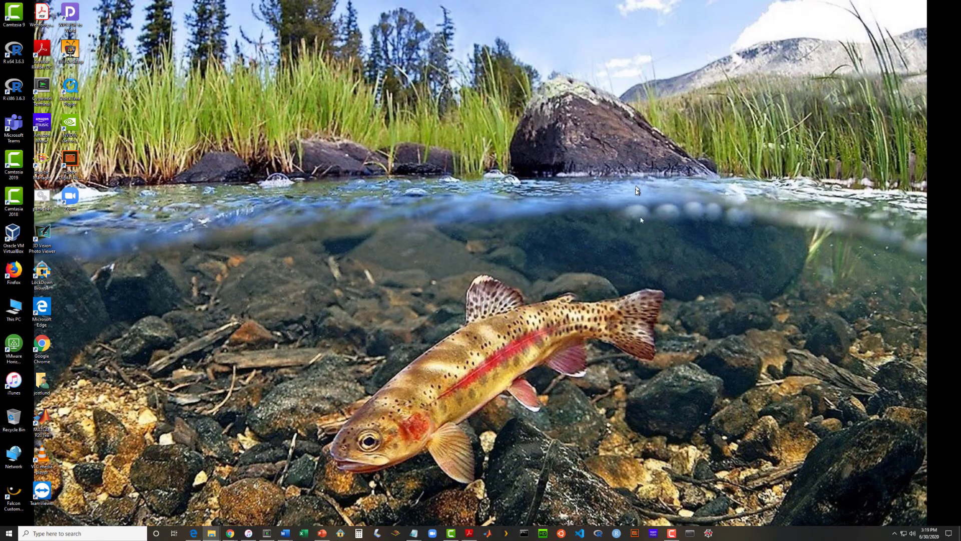
# - Launch Spyder and dismiss both the update notice and the offer to install Kite
pyautogui.click(708, 536)
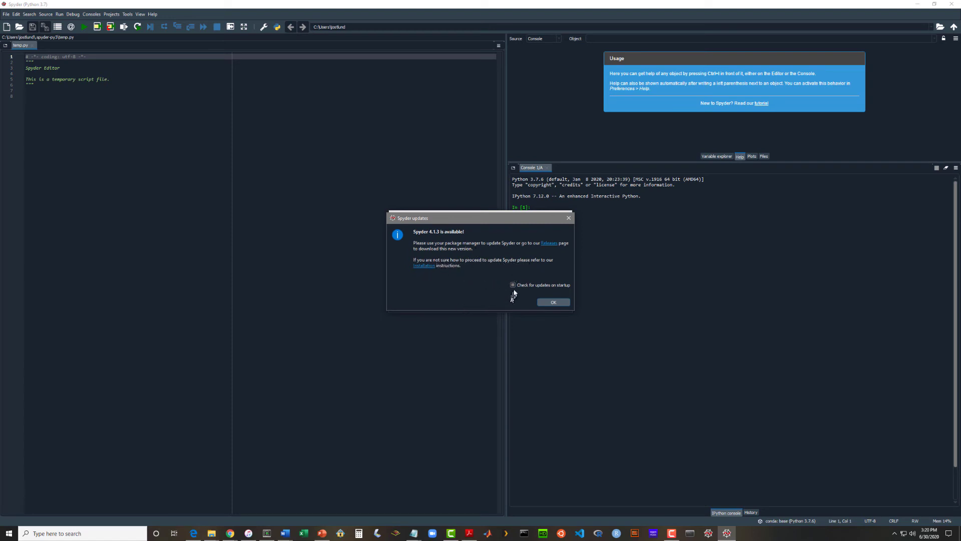
pyautogui.click(568, 218)
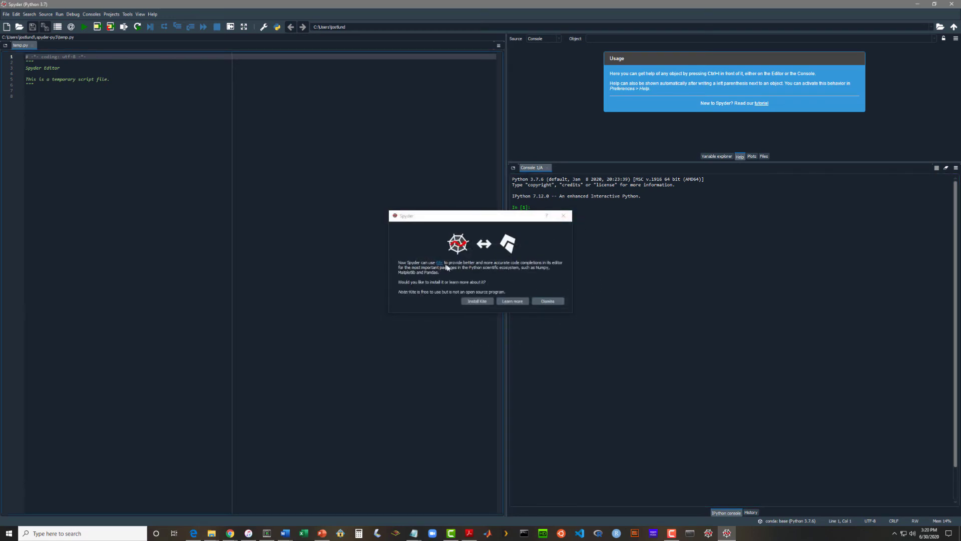
pyautogui.click(547, 302)
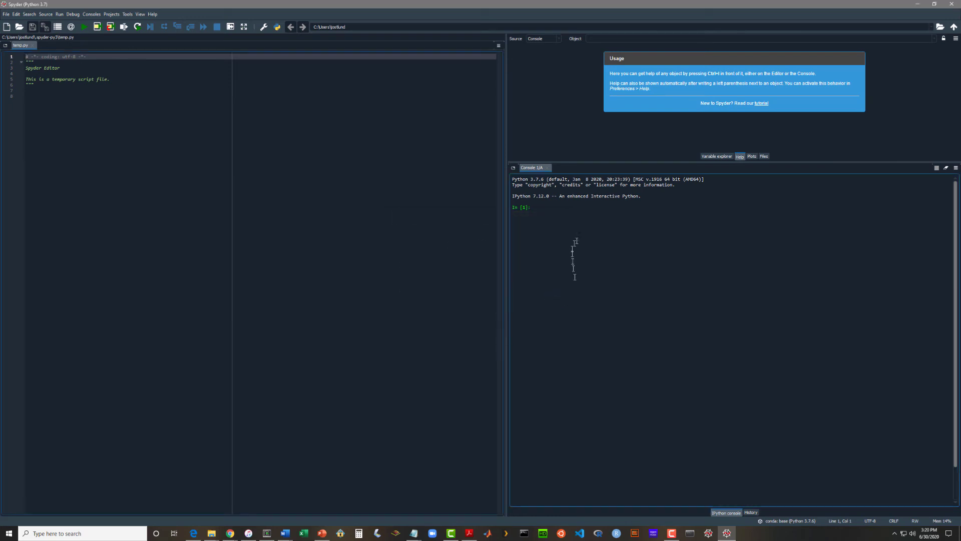
# - Assign 123 to the variable a in Spyder's IPython console and display the variable
pyautogui.click(572, 210)
pyautogui.press('Return')
pyautogui.press('Return')
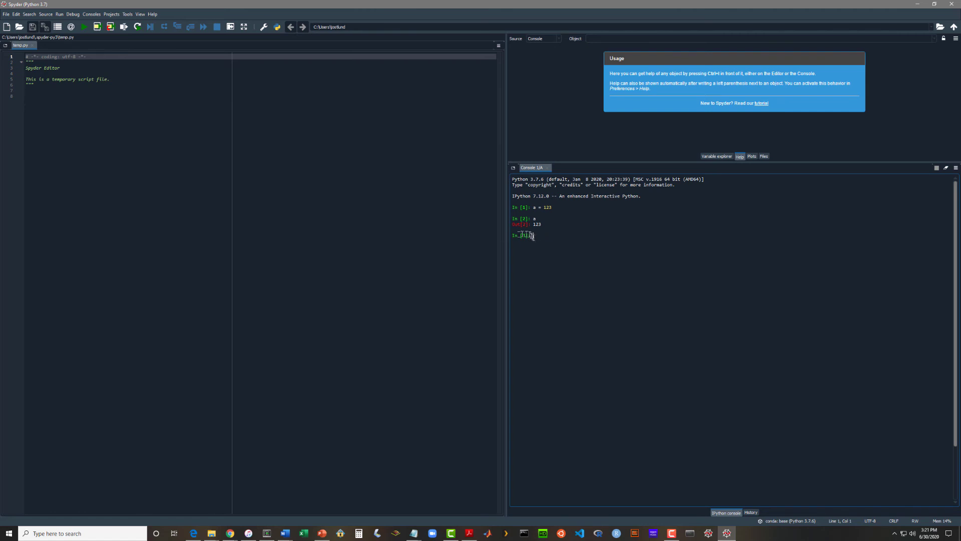
# - Add a blank line below line 7 of temp.py in the Spyder editor
pyautogui.click(493, 227)
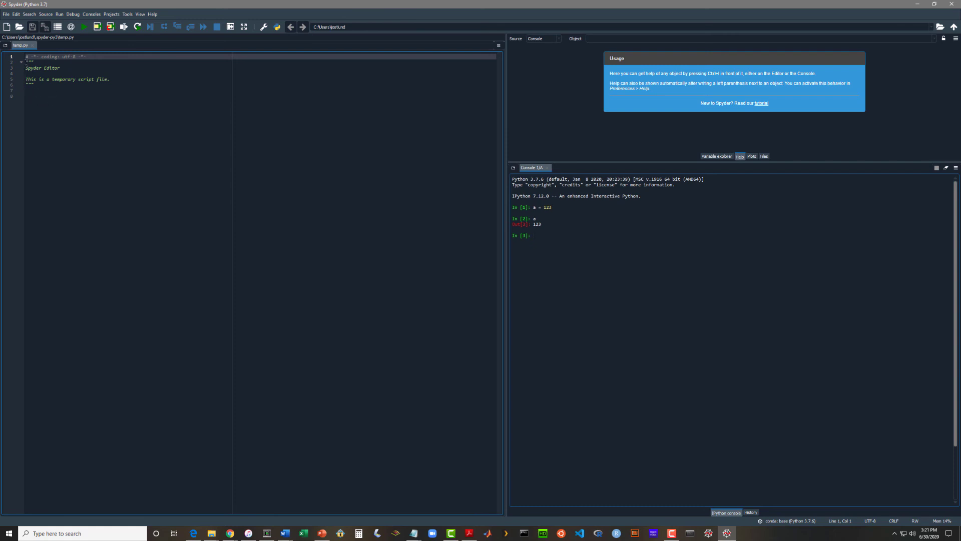
pyautogui.click(31, 91)
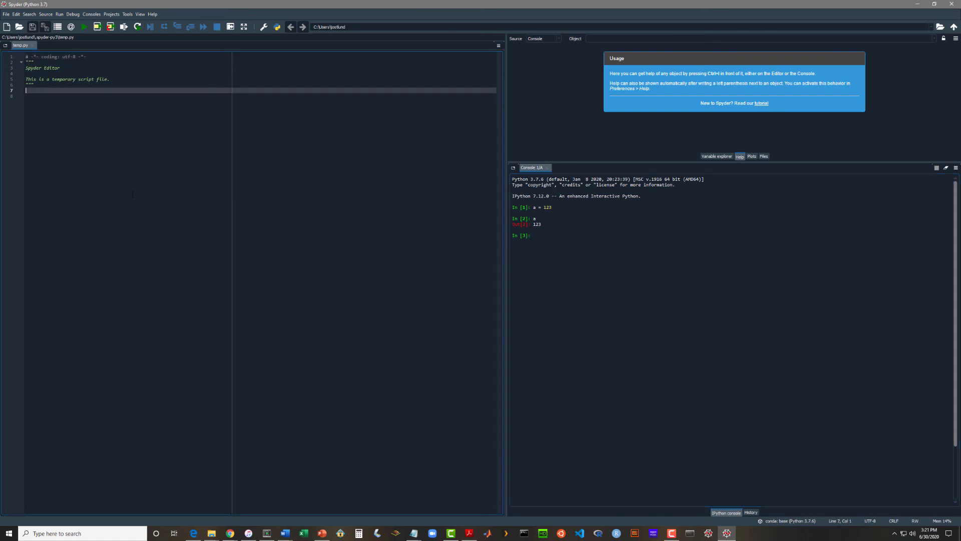
pyautogui.press('Return')
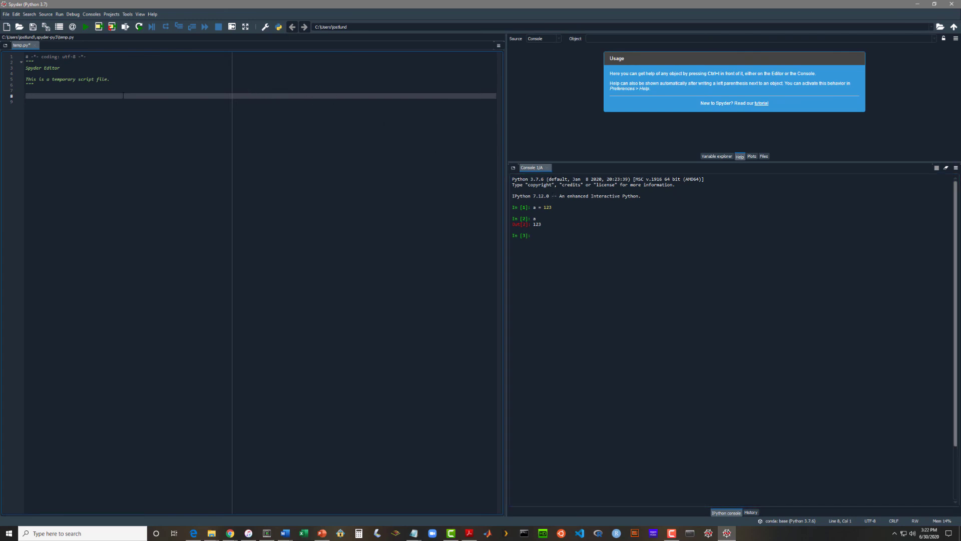
# - Set the plain text font size to 24 in Spyder's appearance preferences and apply it
pyautogui.click(127, 15)
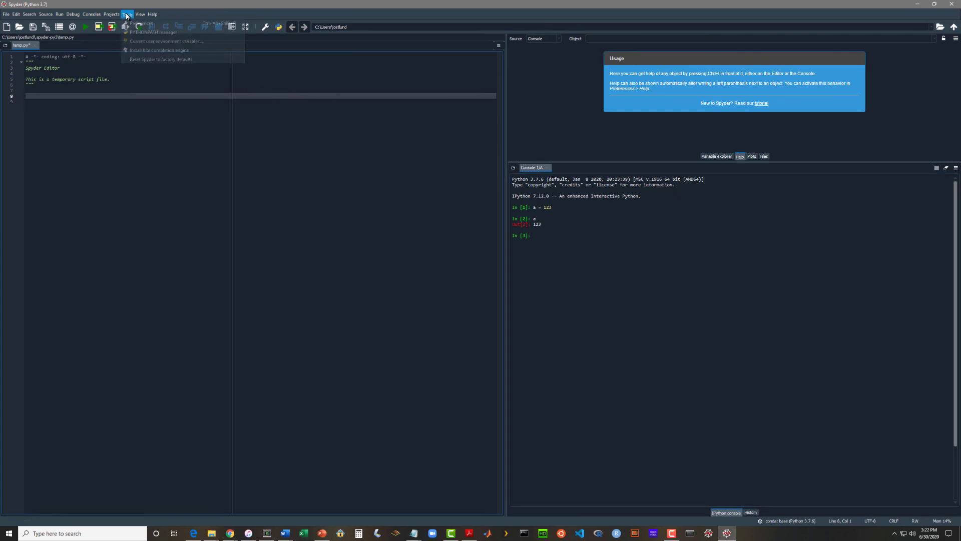
pyautogui.click(139, 23)
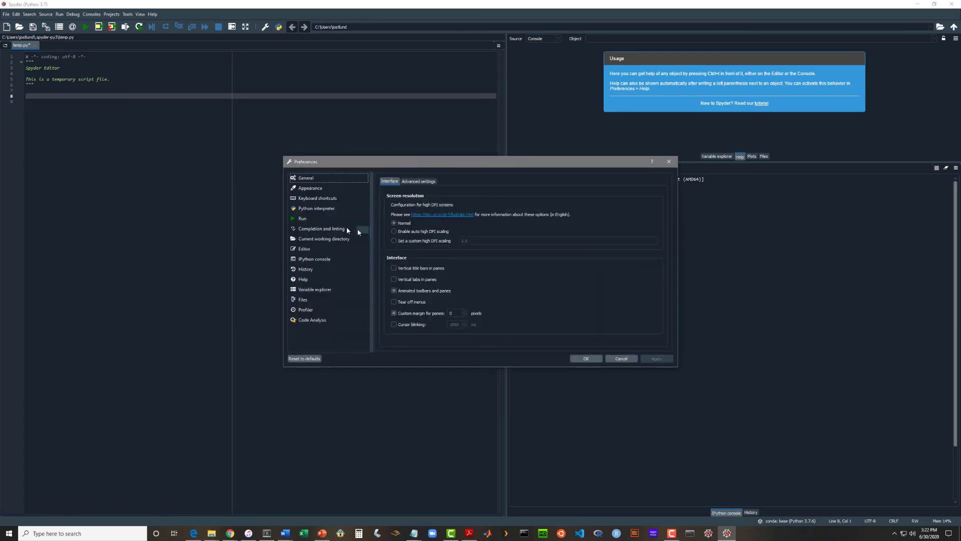
pyautogui.click(305, 249)
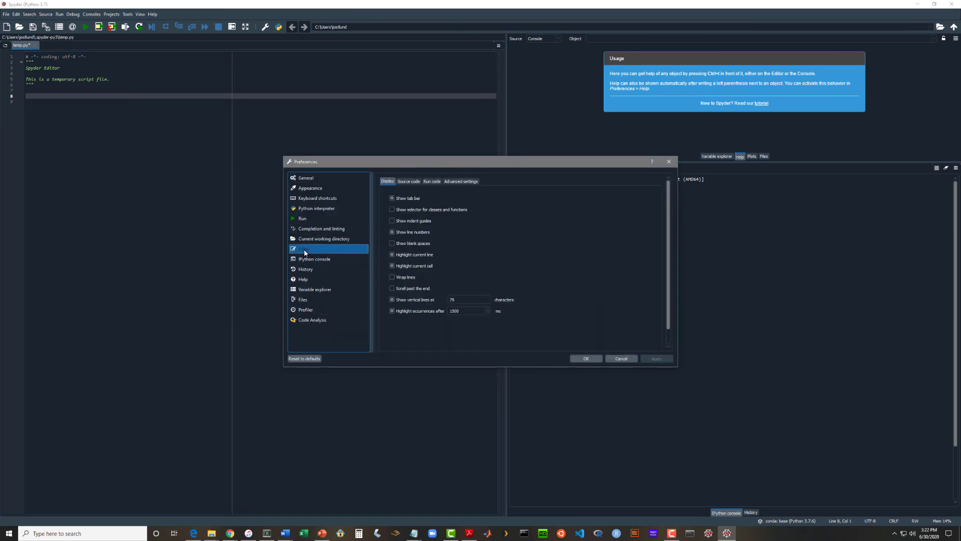
pyautogui.click(310, 188)
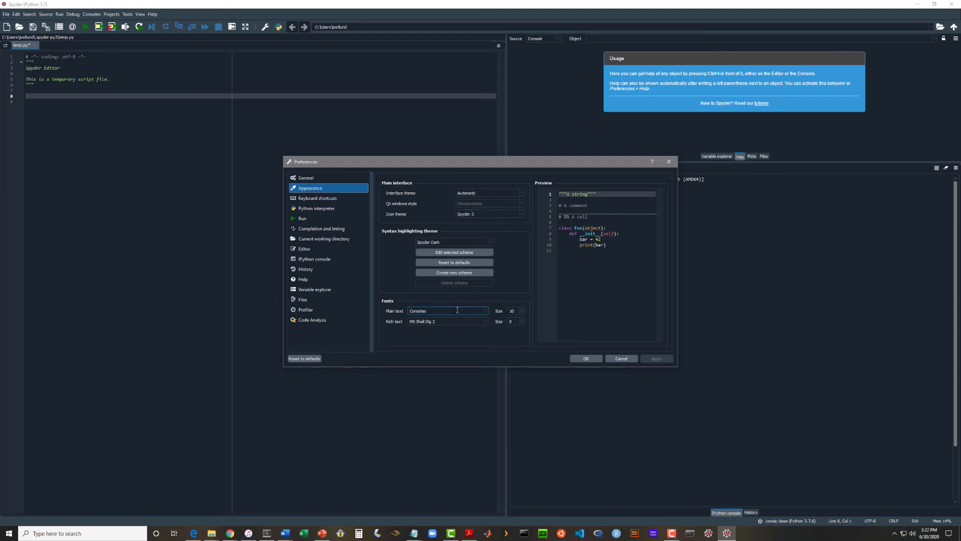
pyautogui.click(516, 310)
pyautogui.doubleClick(511, 311)
pyautogui.write('24')
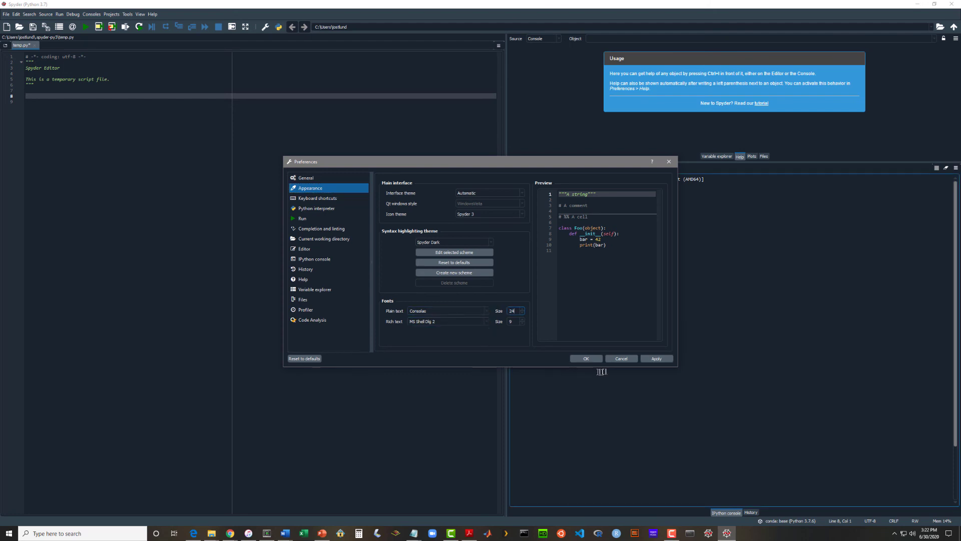
pyautogui.click(659, 359)
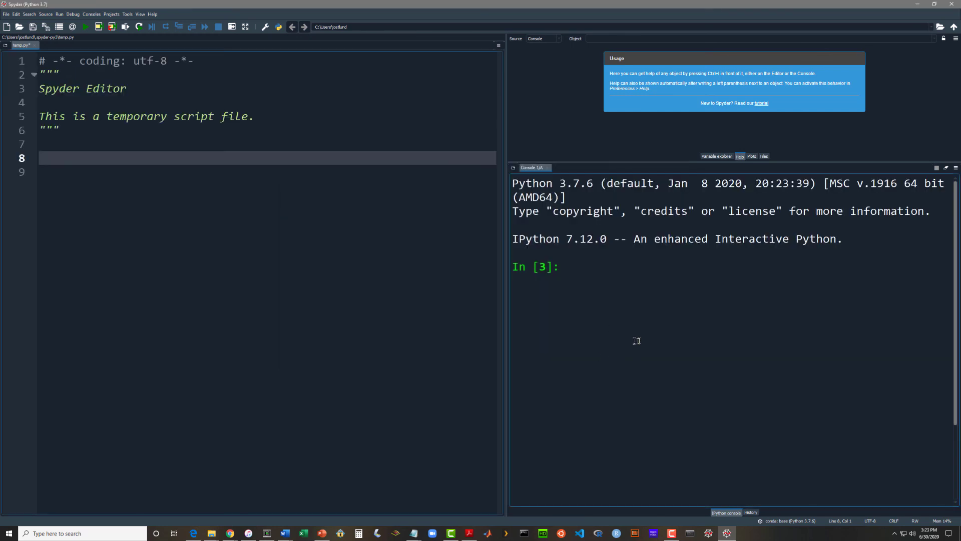
# - Display the variable a in the IPython console
pyautogui.click(562, 275)
pyautogui.write('a')
pyautogui.press('Return')
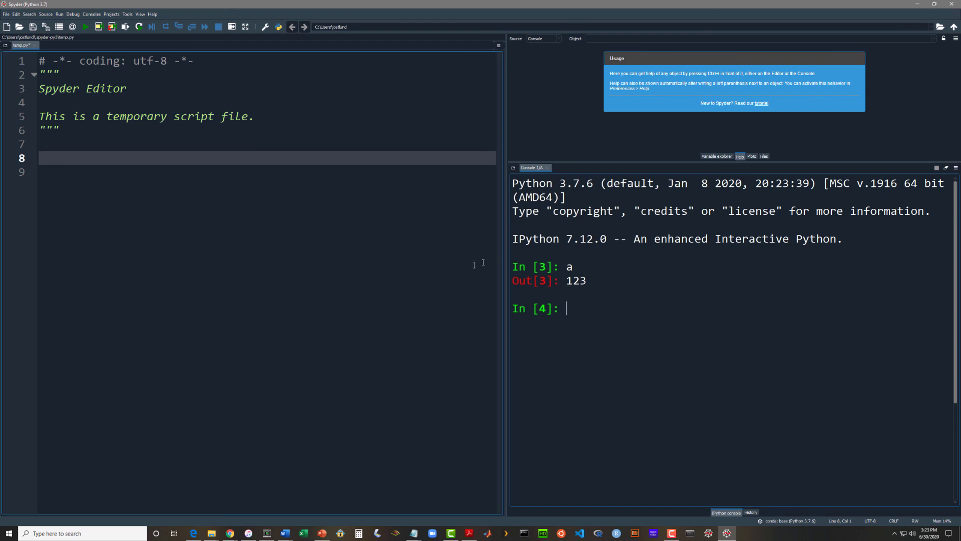
# - Add print('hello, world') on line 8 of temp.py and save the script
pyautogui.click(157, 160)
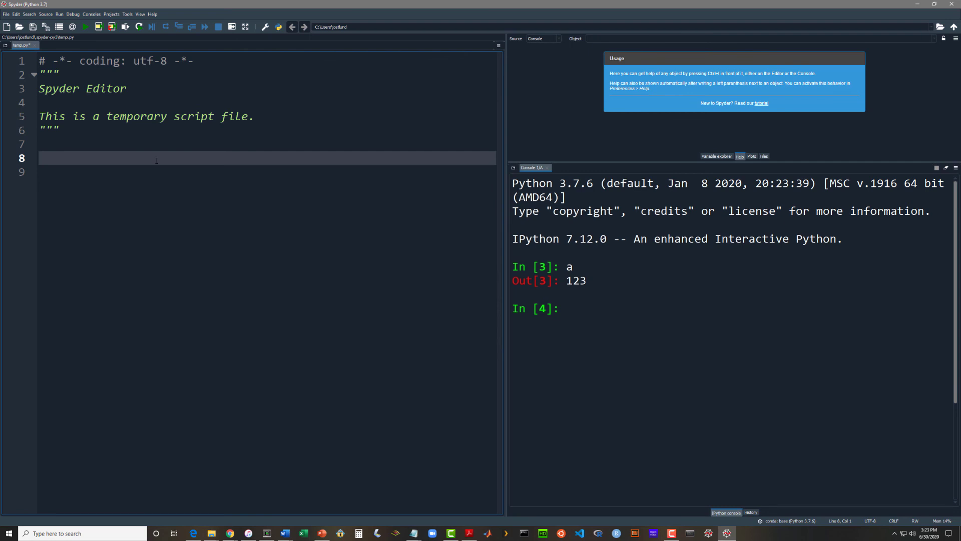
pyautogui.write("print('hello, world")
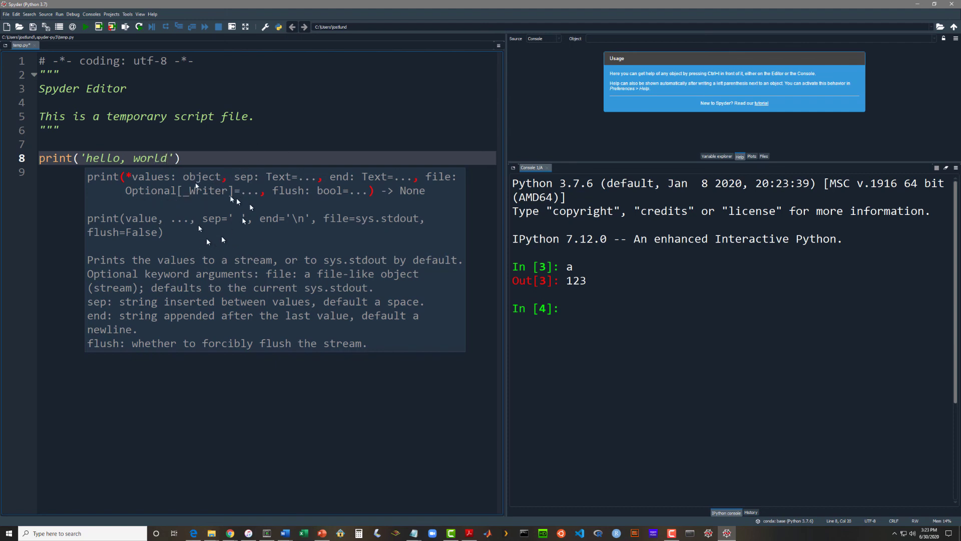
pyautogui.click(212, 157)
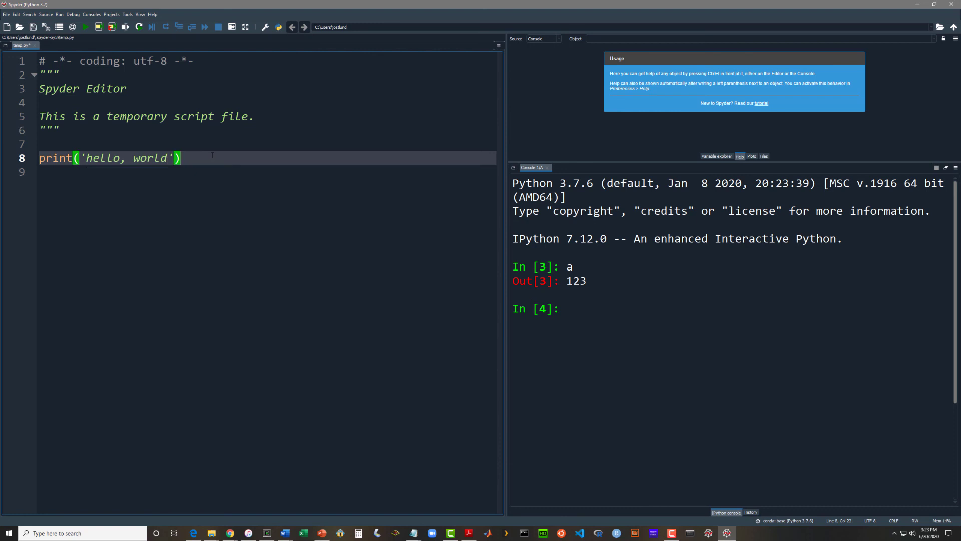
pyautogui.click(5, 15)
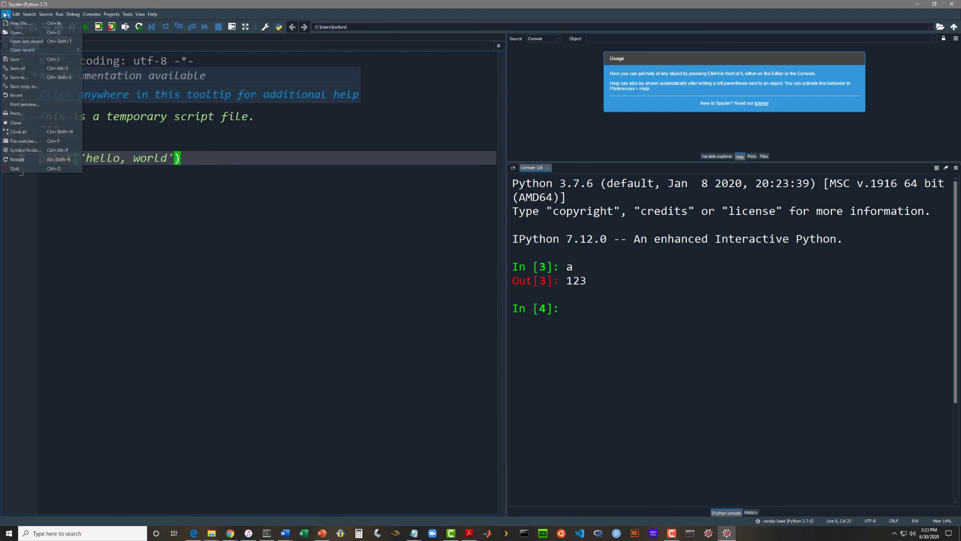
pyautogui.click(13, 60)
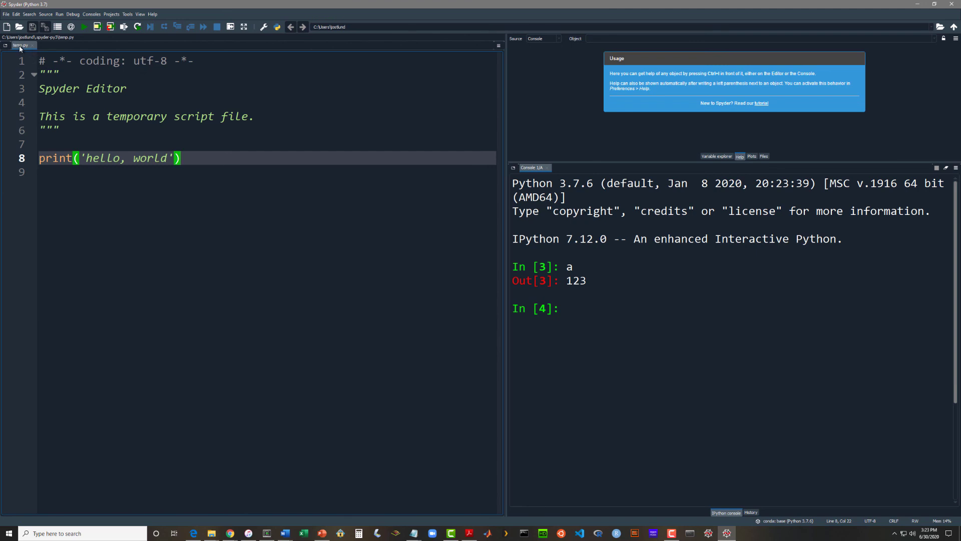
# - Run temp.py in the current console, keeping the default run settings
pyautogui.click(59, 15)
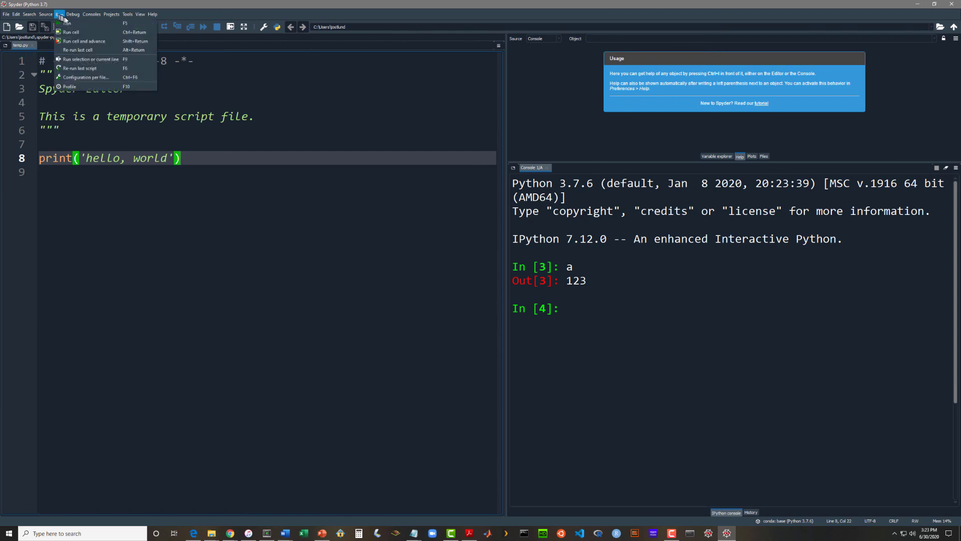
pyautogui.moveTo(71, 15)
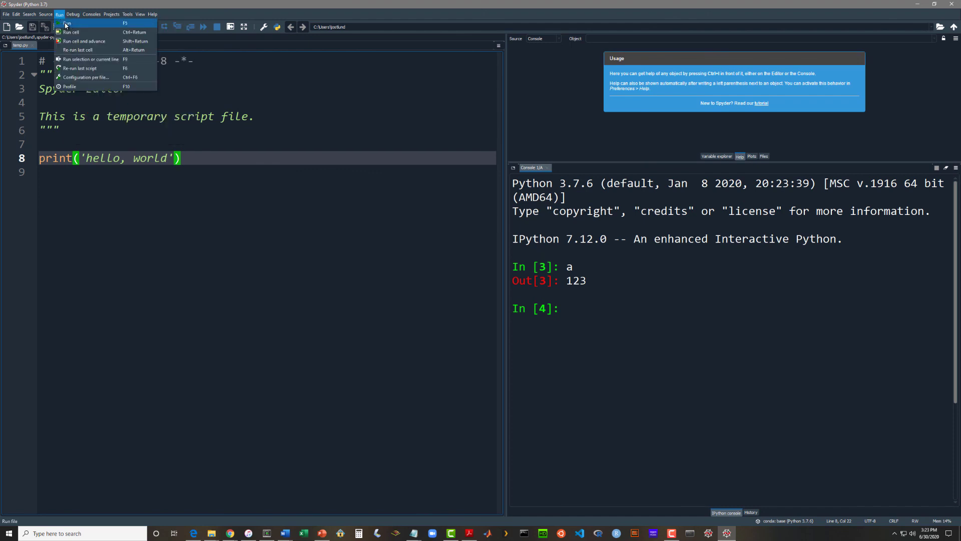
pyautogui.click(65, 23)
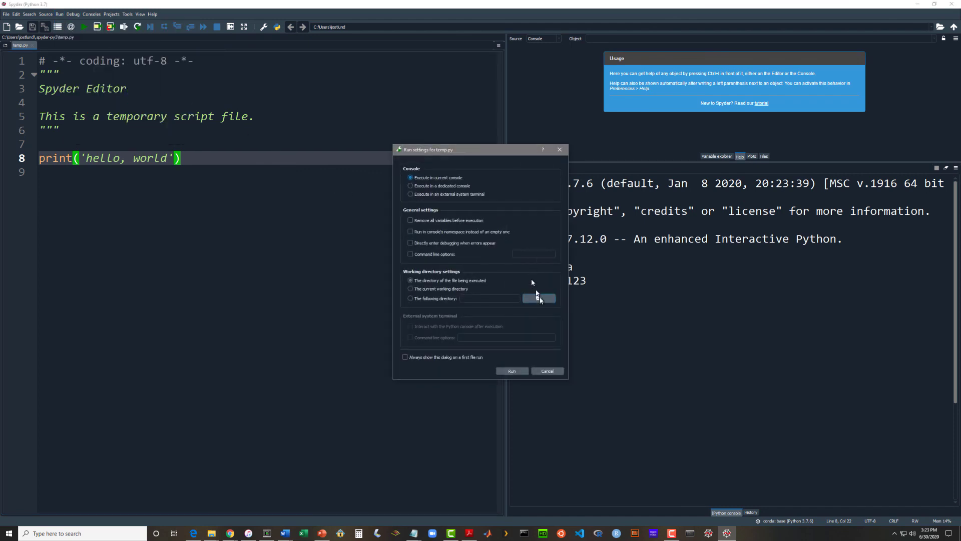
pyautogui.click(511, 371)
pyautogui.click(511, 371)
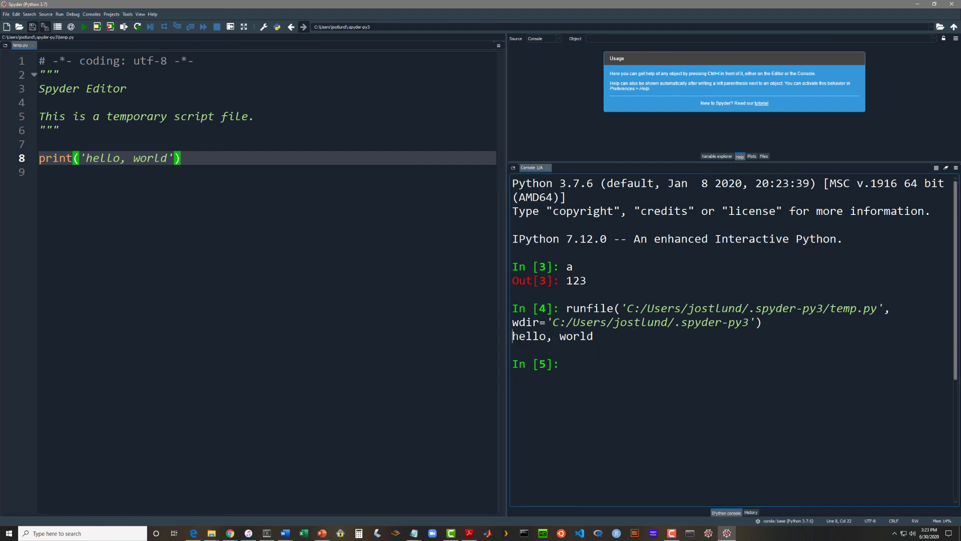
# - Highlight the script's printed output in the console, clear the selection and close Spyder
pyautogui.moveTo(512, 335); pyautogui.dragTo(593, 337)
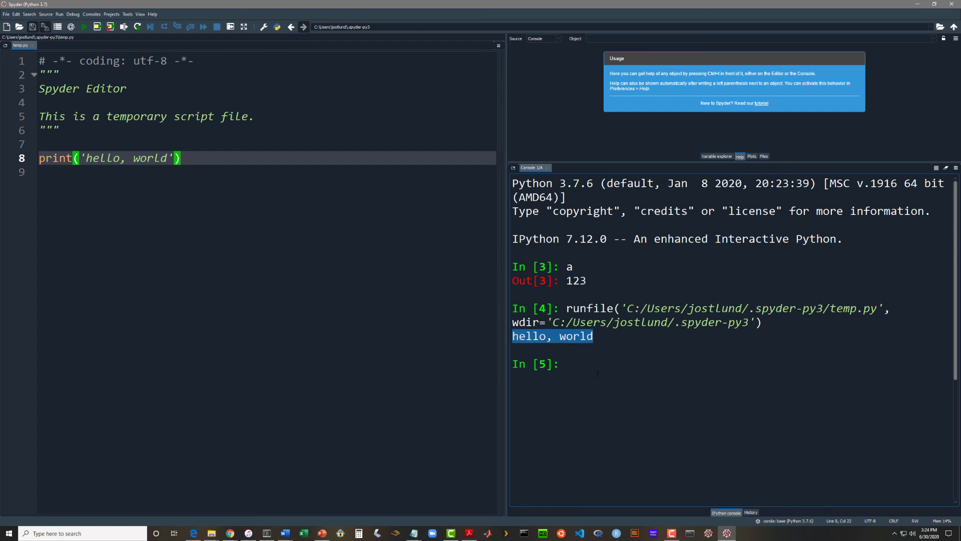
pyautogui.click(607, 360)
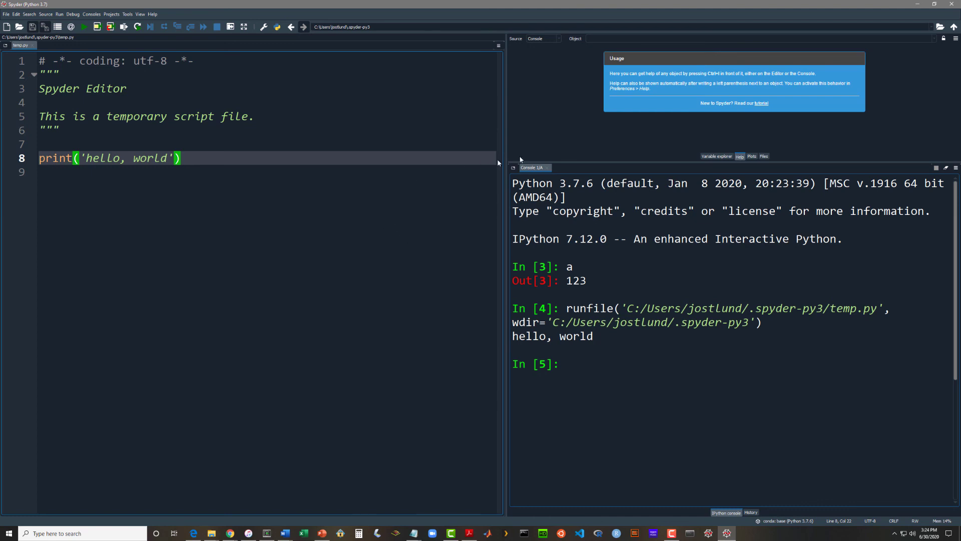
pyautogui.click(952, 7)
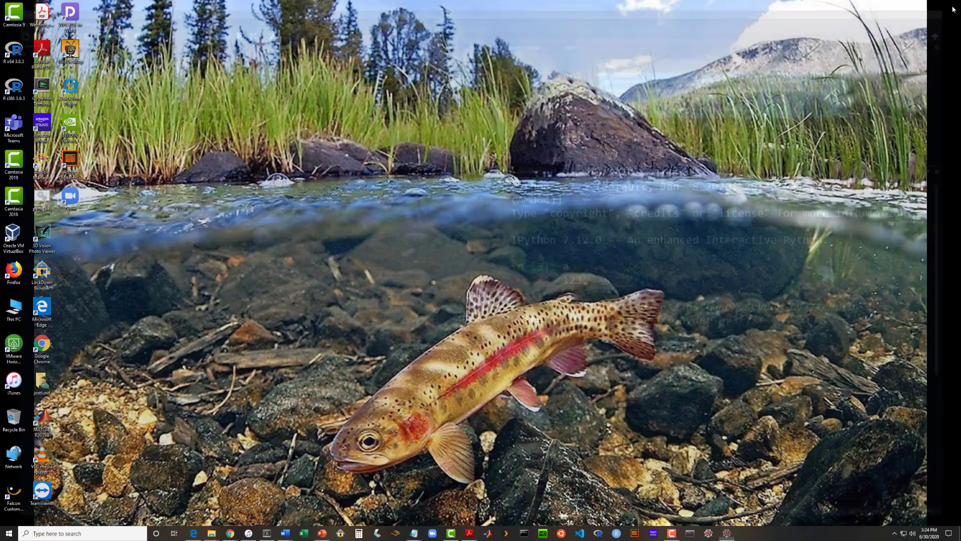